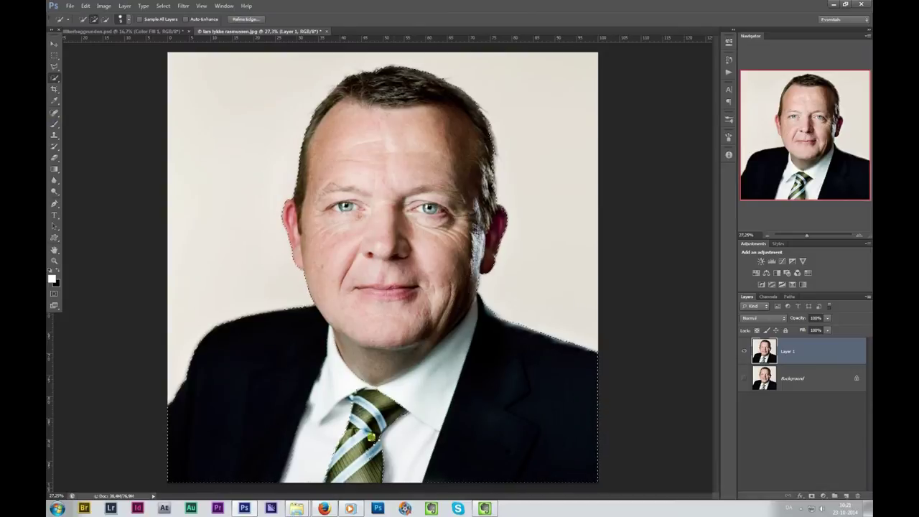
Refine the portrait cut-out's hairline edges and output the result as a new masked layer.
scroll(347, 209, "up", 3)
key("ctrl+alt+r")
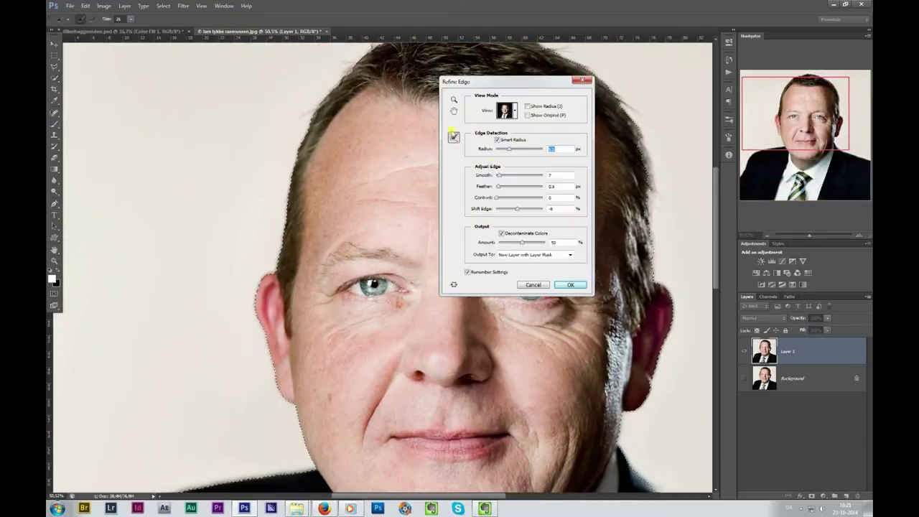
left_click_drag(328, 170, 272, 246)
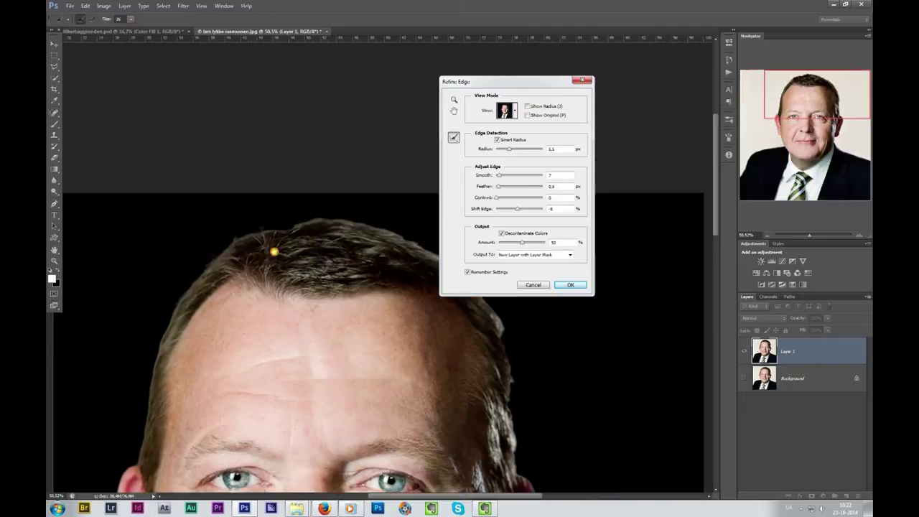
mouse_move(302, 160)
left_mouse_down()
mouse_move(405, 239)
mouse_move(379, 329)
left_mouse_up()
scroll(379, 329, "down", 5)
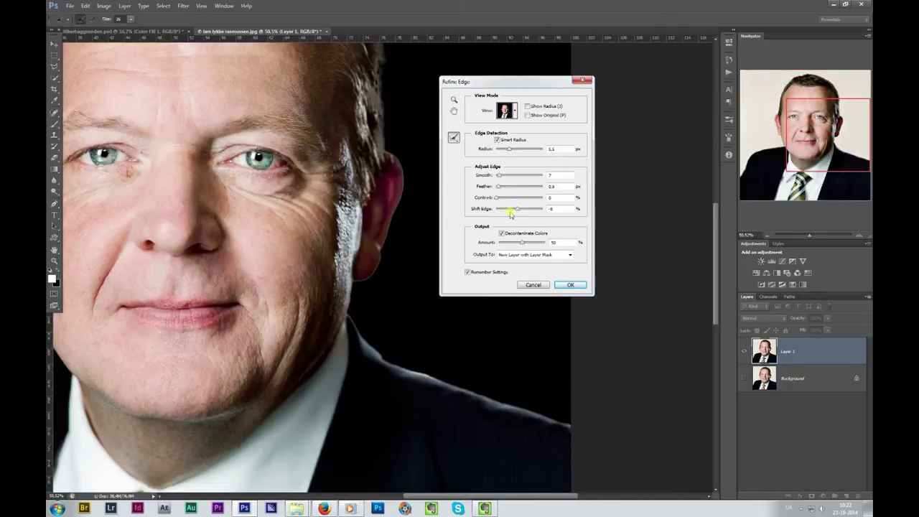
left_click(571, 284)
Return to the background composite document and fit the enlarged portrait on screen.
scroll(680, 361, "down", 3)
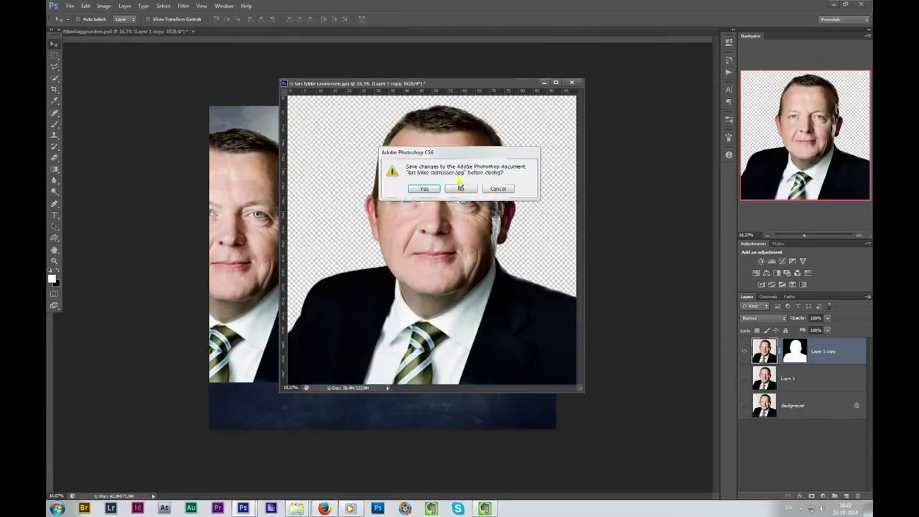
left_click(460, 188)
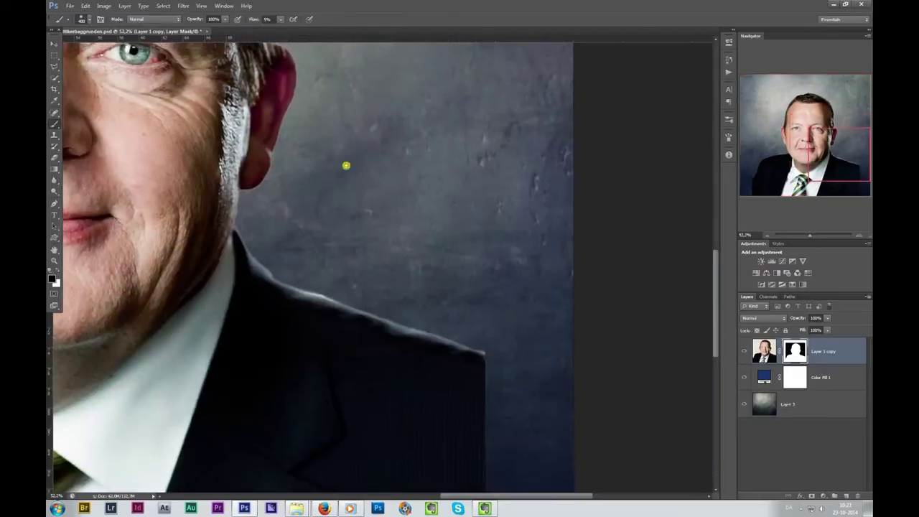
key("ctrl+0")
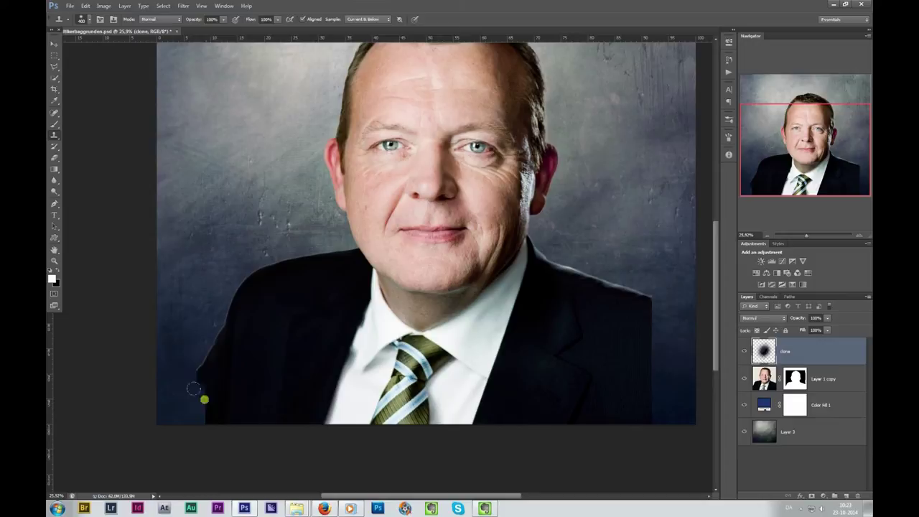
Copy a suit patch to its own layer and rotate and warp it over the right shoulder.
left_click_drag(193, 389, 179, 375)
key("m")
left_click_drag(535, 245, 653, 324)
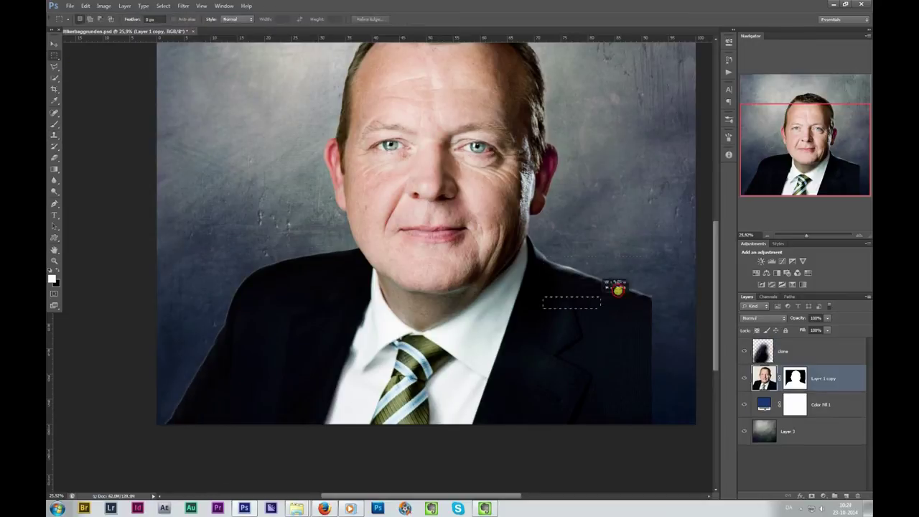
key("ctrl+j")
key("ctrl+t")
left_click_drag(565, 271, 736, 319)
key("Return")
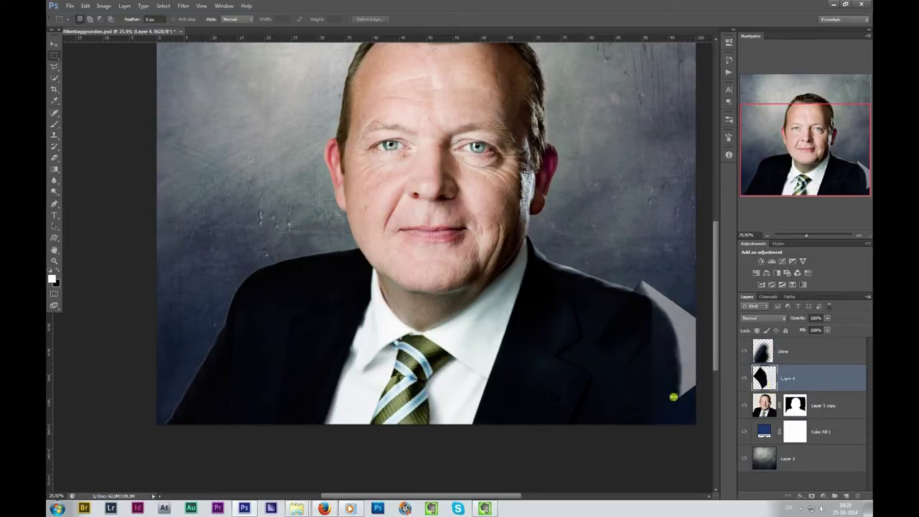
key("w")
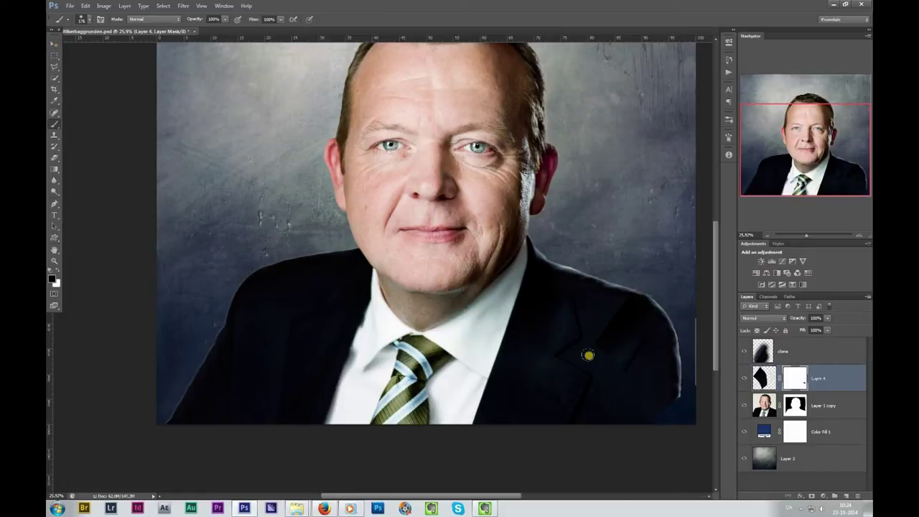
Clone background texture and erase the shoulder patch's edge to clean up the backdrop.
scroll(646, 323, "up", 5)
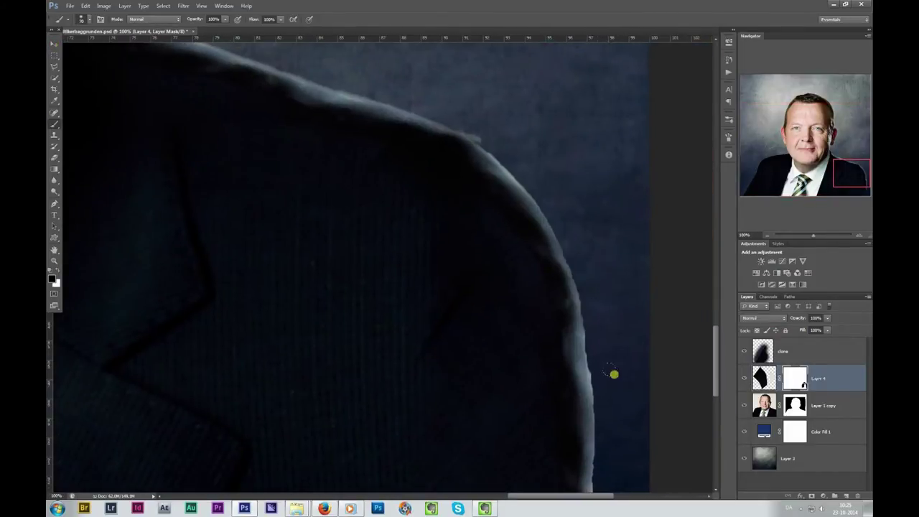
key("s")
key("alt+bracketright")
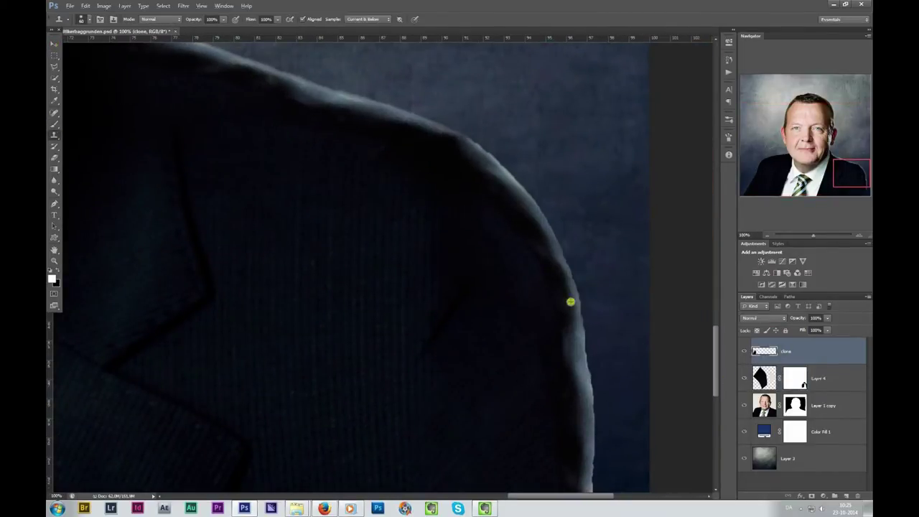
scroll(570, 302, "down", 5)
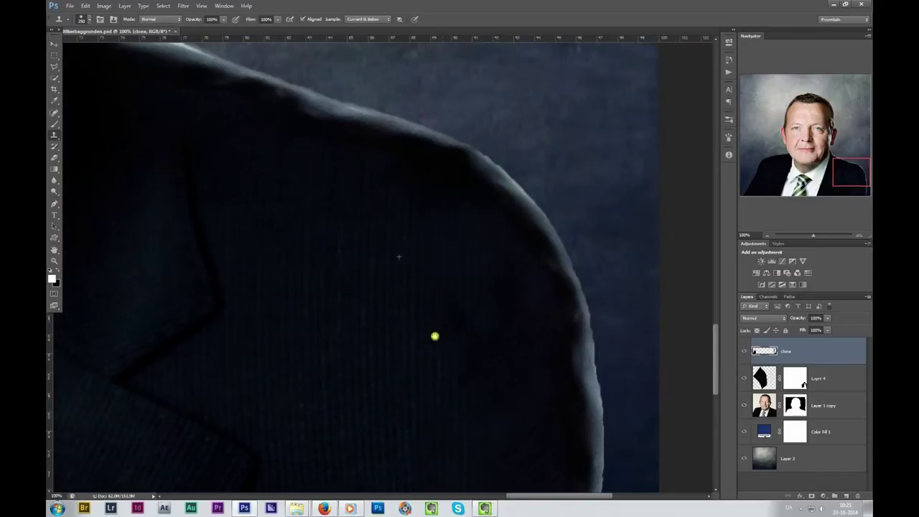
key("e")
key("alt+bracketleft")
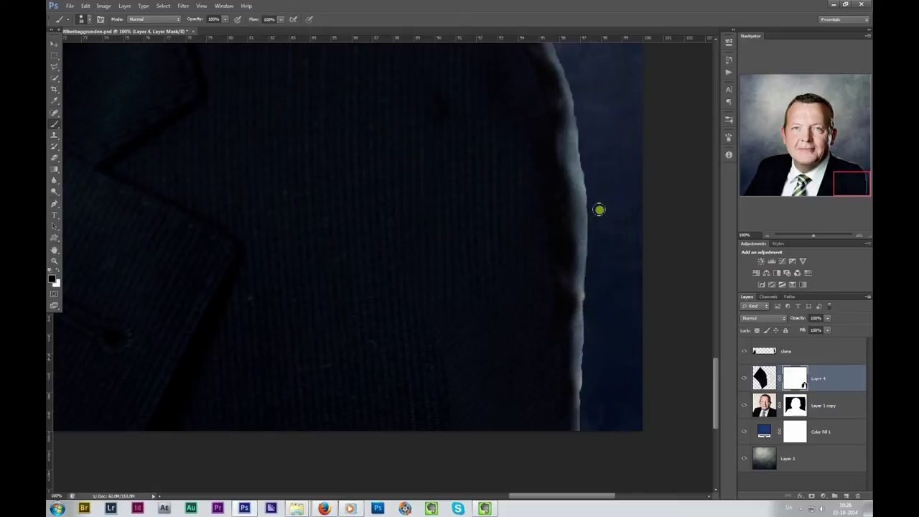
scroll(599, 210, "up", 3)
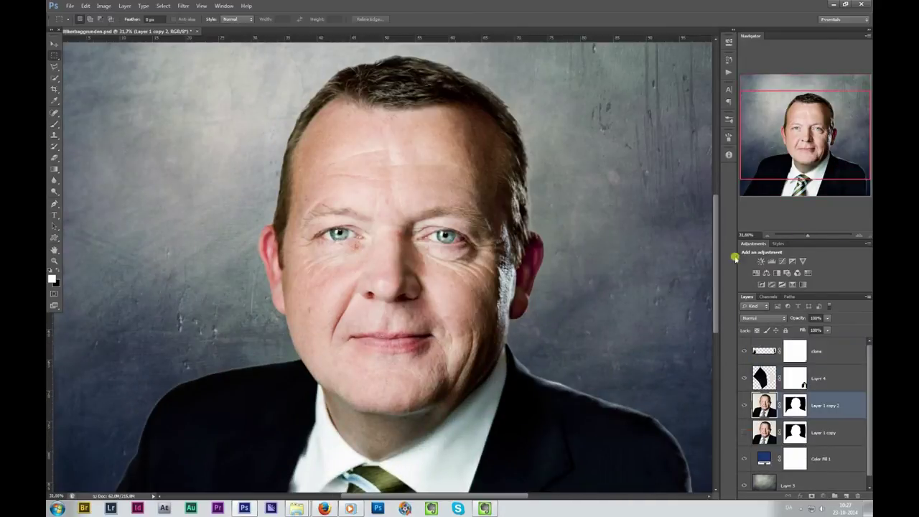
Copy and enlarge the face, then brush its mask to blend the chin and collar edge.
left_click_drag(262, 93, 541, 404)
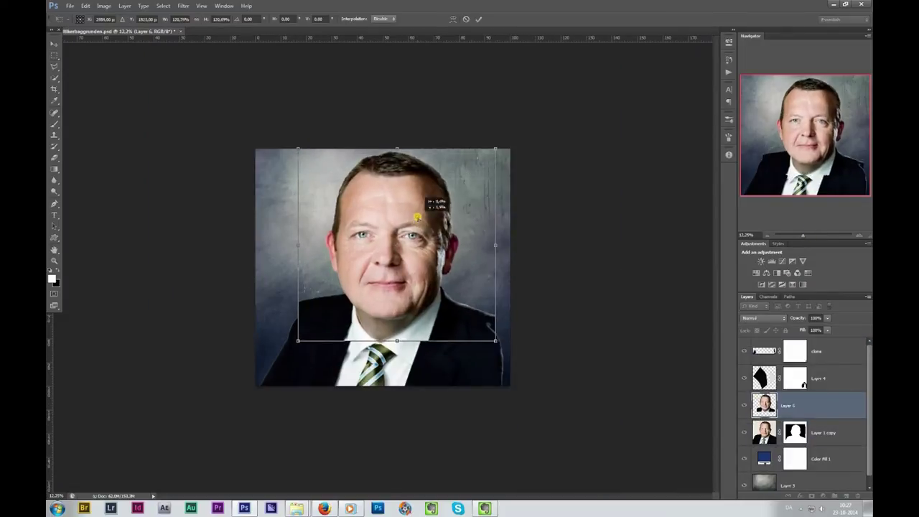
key("b")
scroll(387, 330, "up", 5)
left_click_drag(214, 356, 255, 257)
mouse_move(356, 387)
left_mouse_down()
mouse_move(529, 293)
mouse_move(610, 232)
left_mouse_up()
scroll(684, 260, "down", 3)
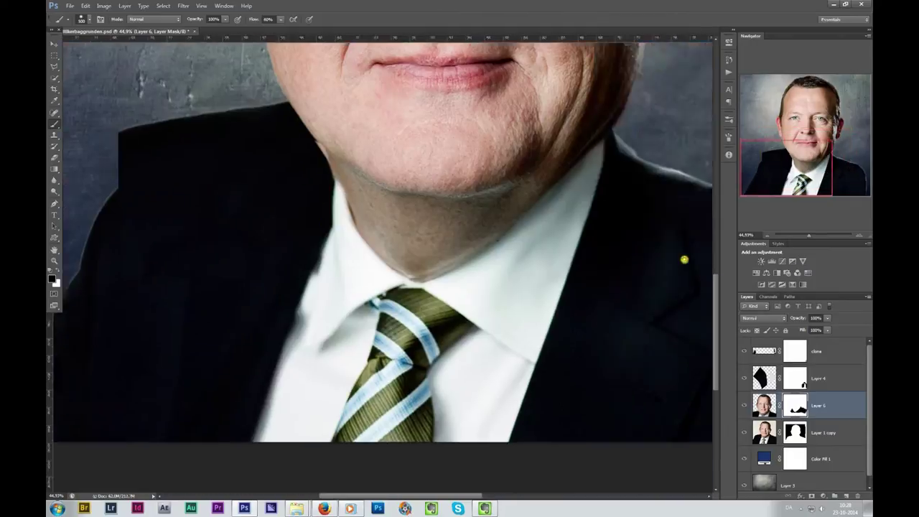
scroll(684, 260, "left", 5)
scroll(399, 130, "down", 3)
scroll(460, 176, "up", 5)
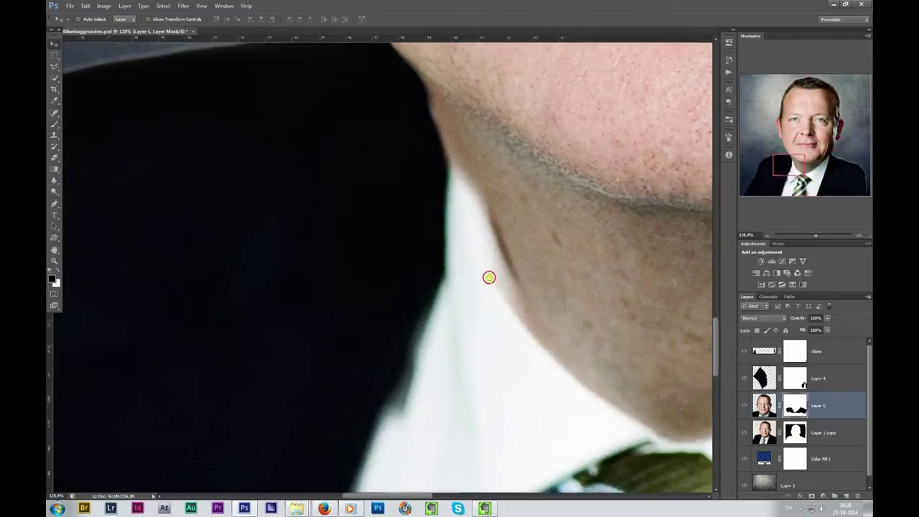
scroll(417, 86, "down", 2)
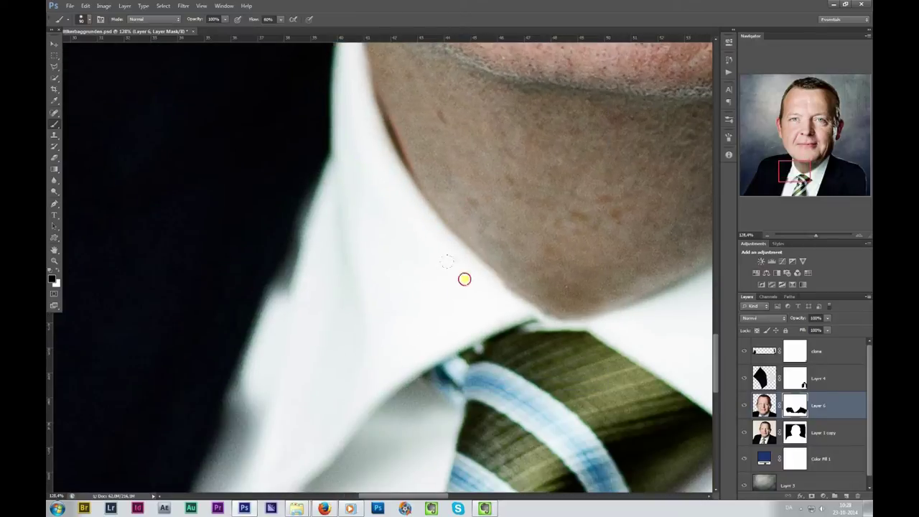
scroll(445, 277, "up", 4)
scroll(445, 277, "right", 8)
scroll(406, 312, "down", 8)
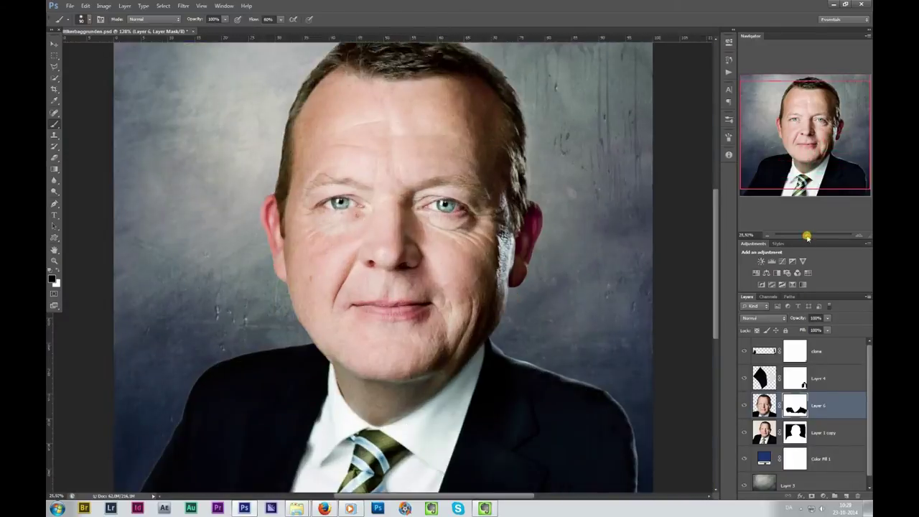
Group the portrait layers into Group 1 and add an Overlay layer above it.
key("alt+bracketleft")
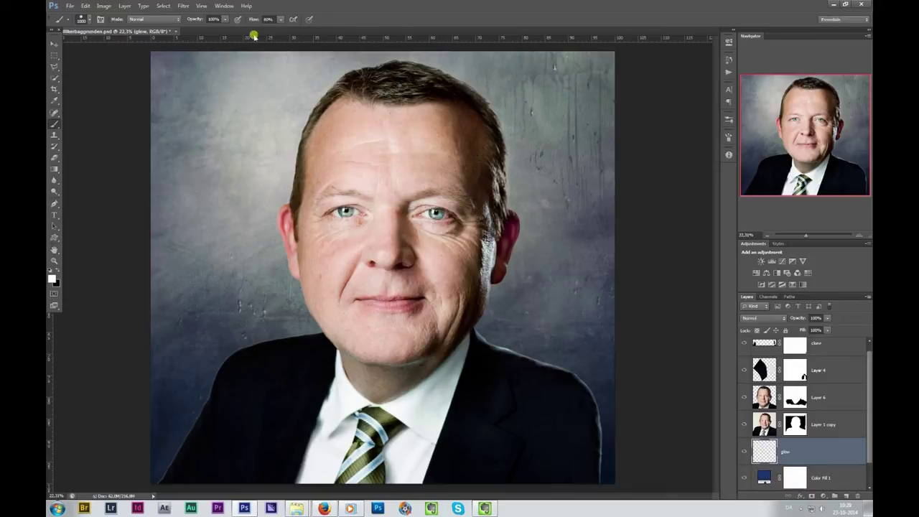
scroll(318, 373, "down", 2)
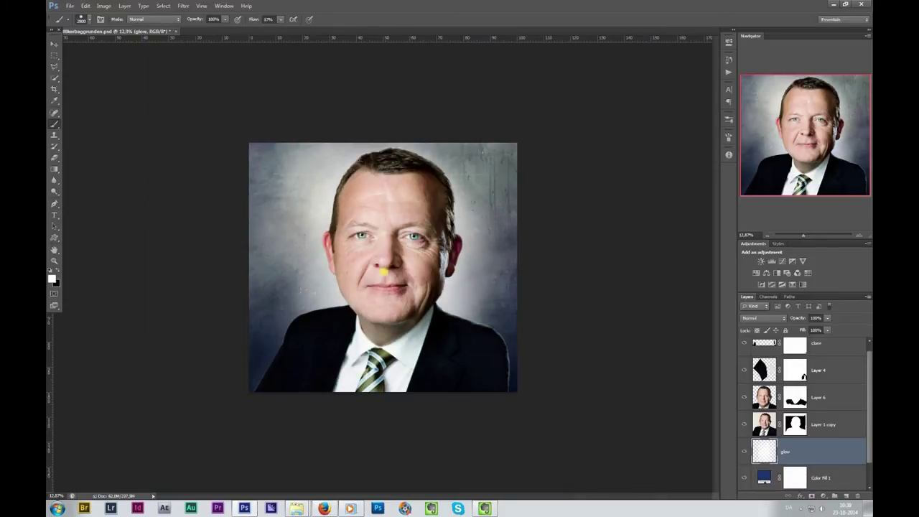
scroll(380, 266, "up", 4)
scroll(861, 394, "down", 1)
key("ctrl+g")
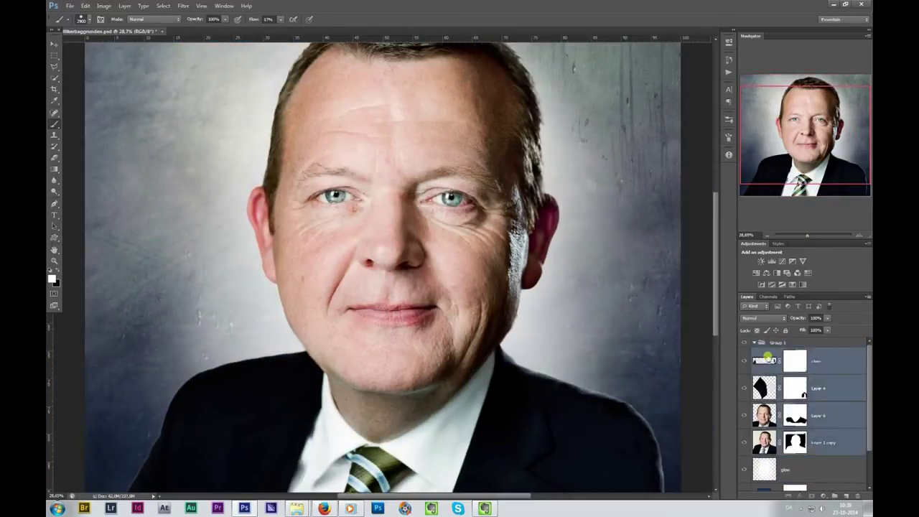
key("ctrl+shift+n")
key("Return")
On the Overlay layer, paint warm red over forehead, temple and both cheeks, then black on one cheek.
scroll(486, 177, "up", 4)
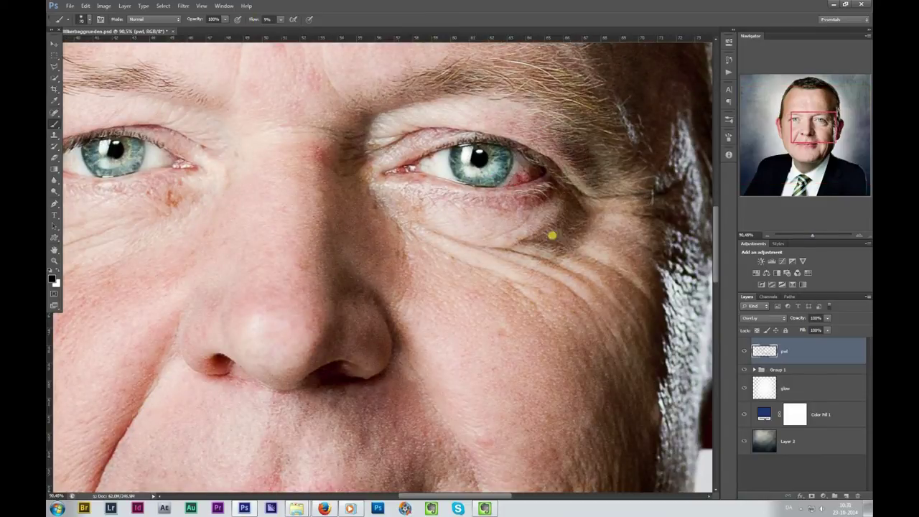
scroll(552, 235, "down", 4)
scroll(385, 208, "up", 4)
scroll(389, 212, "down", 2)
scroll(447, 260, "down", 2)
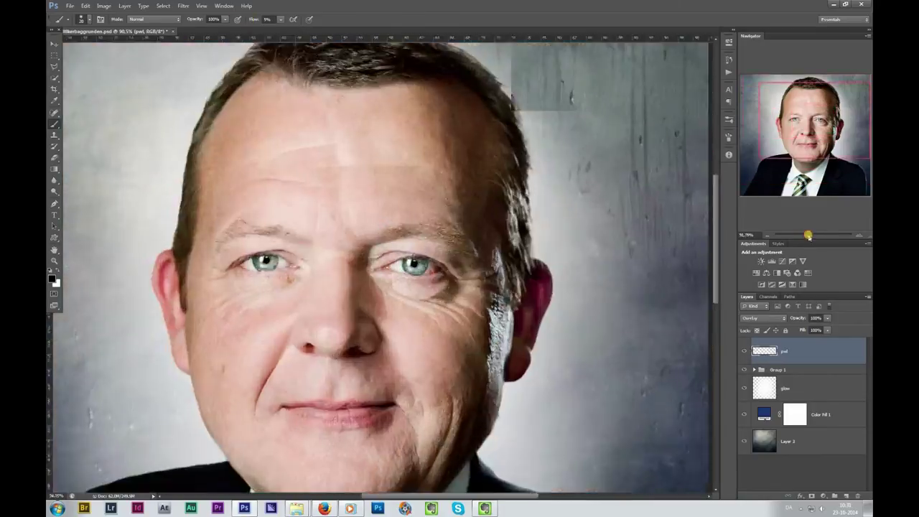
scroll(445, 237, "up", 1)
scroll(427, 176, "up", 2)
scroll(296, 225, "right", 2)
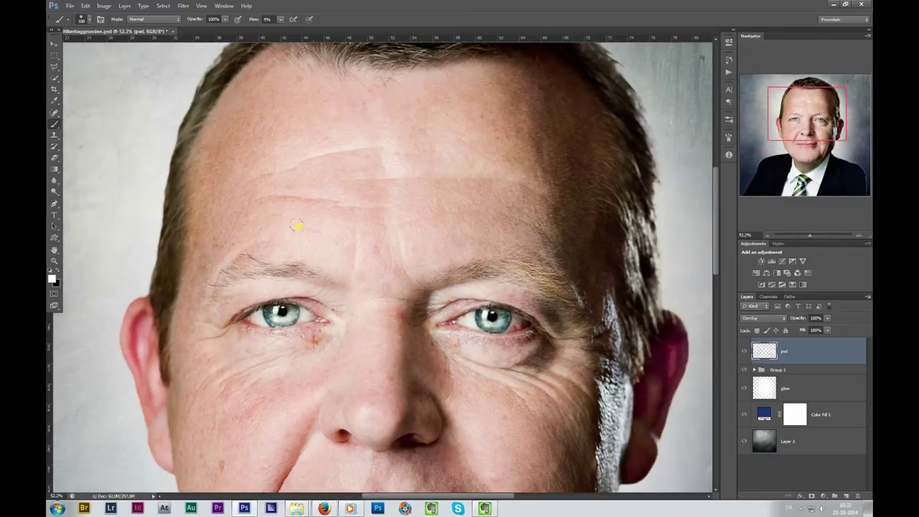
scroll(415, 235, "down", 3)
scroll(577, 285, "left", 1)
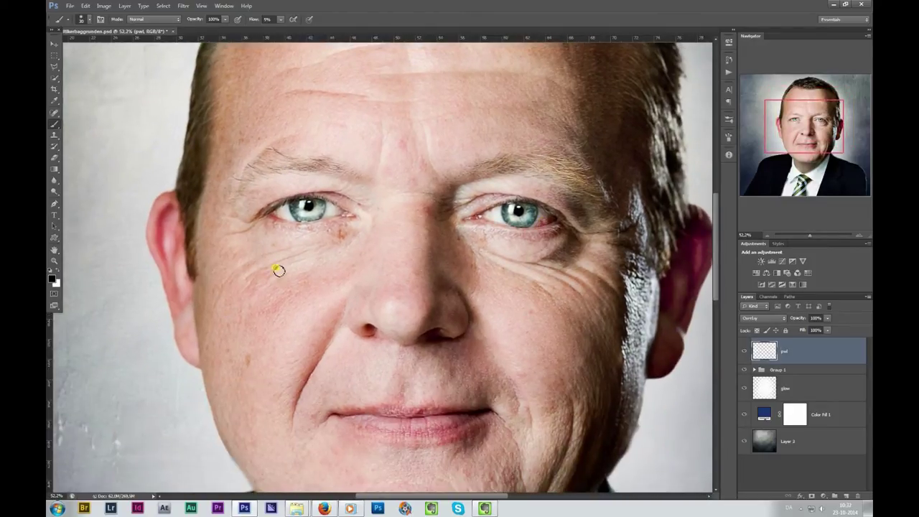
scroll(568, 335, "down", 3)
scroll(499, 257, "down", 2)
scroll(500, 256, "left", 1)
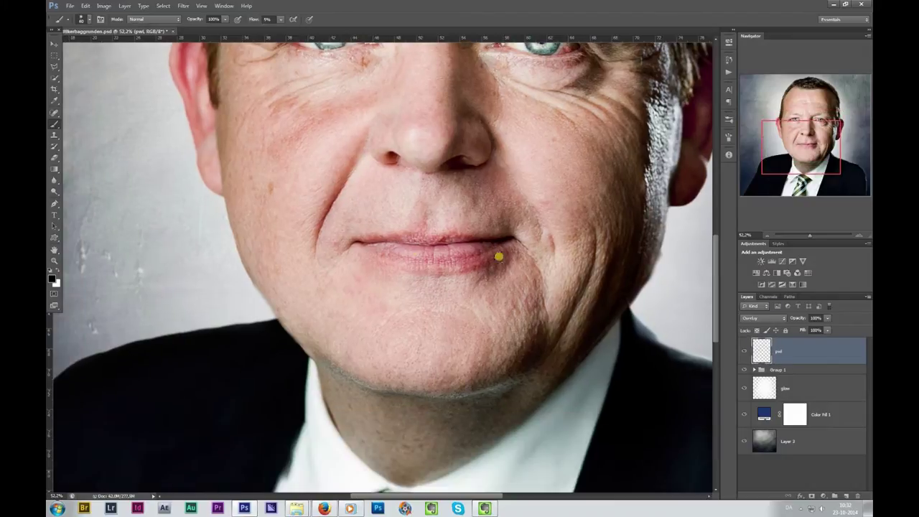
scroll(546, 238, "down", 3)
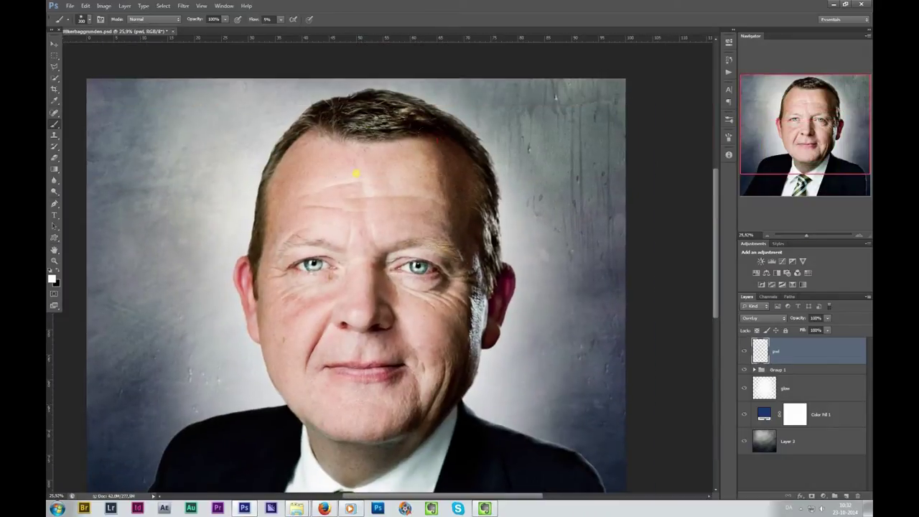
left_click_drag(356, 173, 309, 230)
mouse_move(302, 309)
left_mouse_down()
mouse_move(384, 303)
mouse_move(328, 285)
left_mouse_up()
key("x")
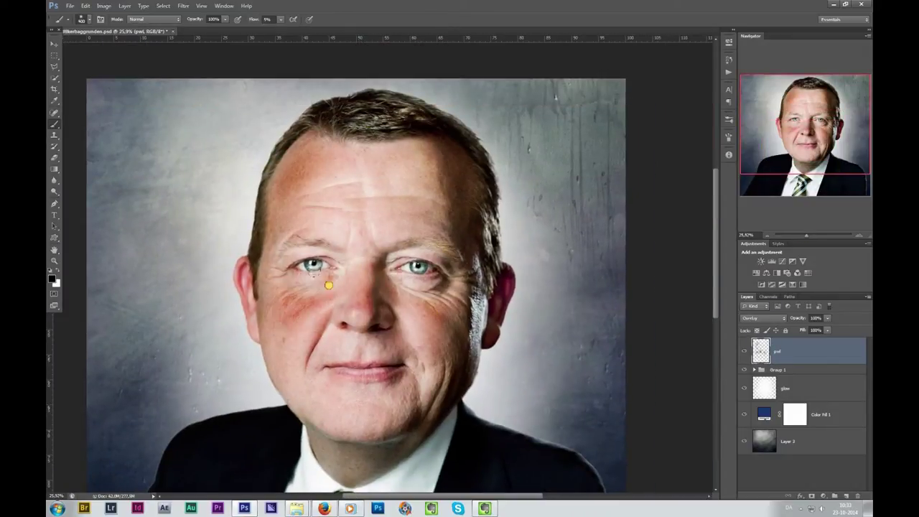
scroll(298, 324, "down", 1)
scroll(465, 181, "down", 2)
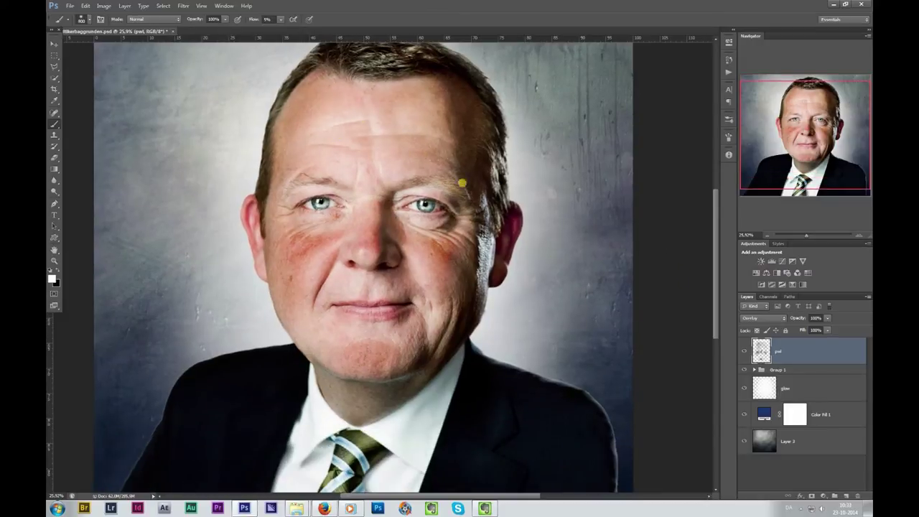
scroll(393, 297, "down", 5)
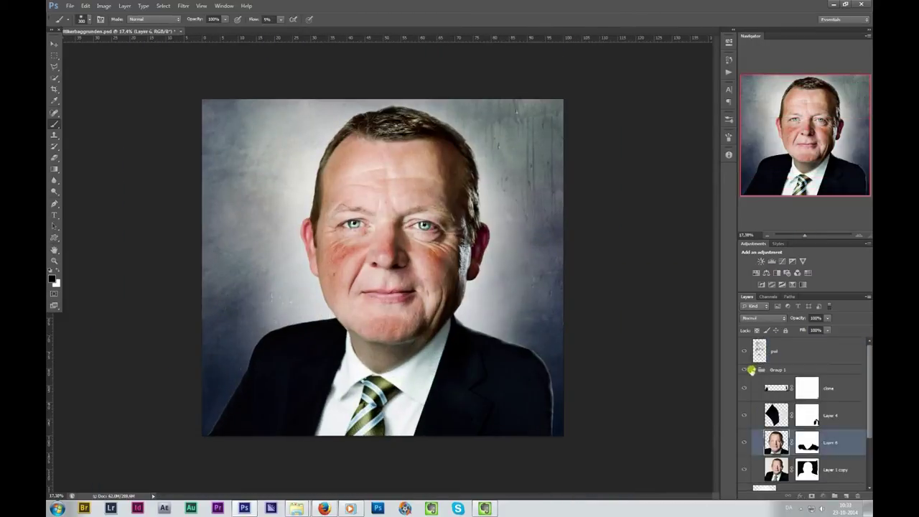
Move the Hue/Saturation adjustment into Group 1 just below Layer 4.
left_click(705, 36)
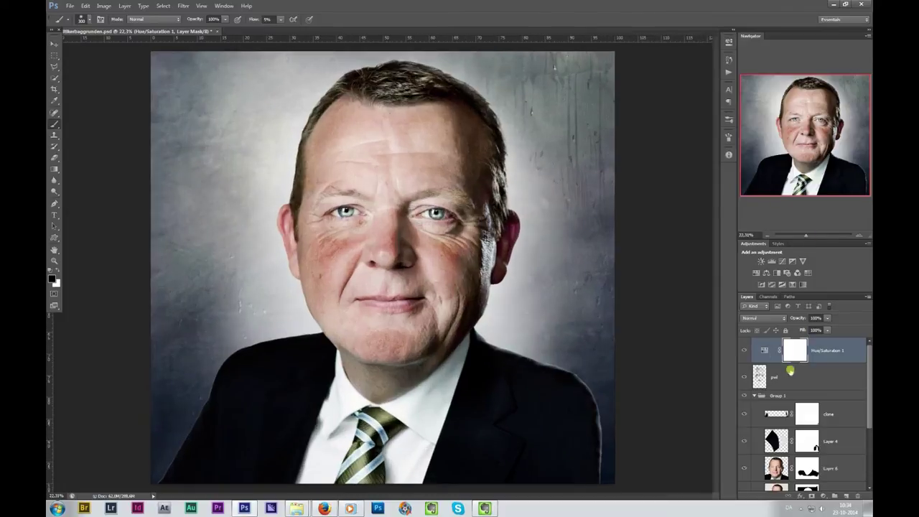
left_click_drag(765, 350, 771, 453)
double_click(788, 441)
left_click(705, 36)
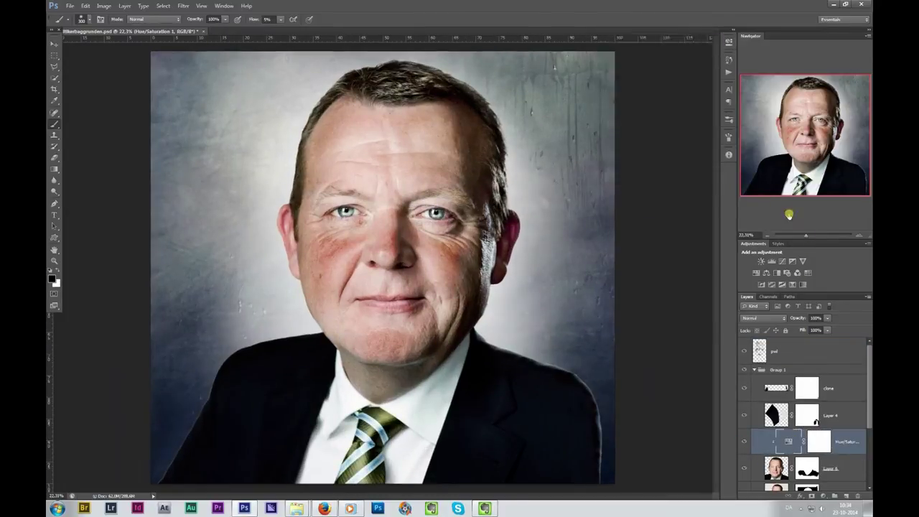
scroll(303, 160, "up", 3)
Show the figure alone on transparency and stamp a merged copy of it.
key("ctrl+0")
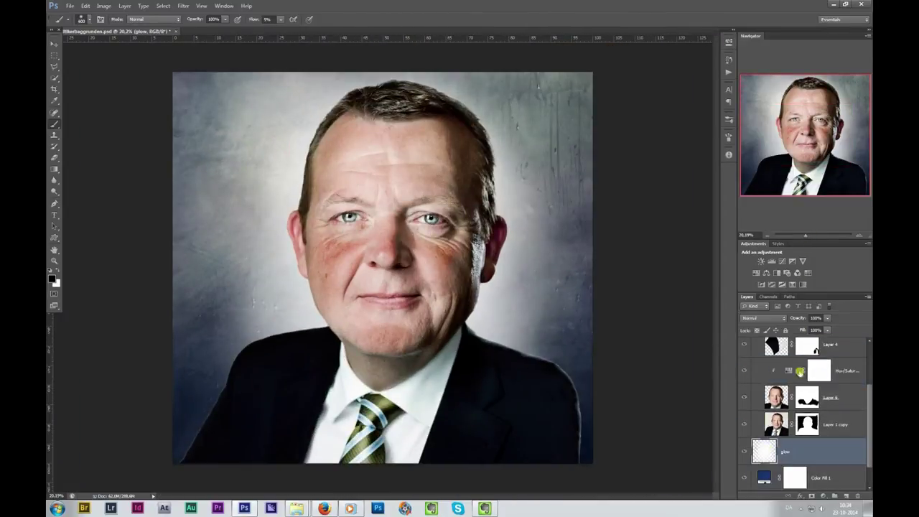
left_click(745, 350, "alt")
key("ctrl+shift+alt+e")
Expand Group 1 and turn the textured background back on behind the figure.
left_click(754, 397)
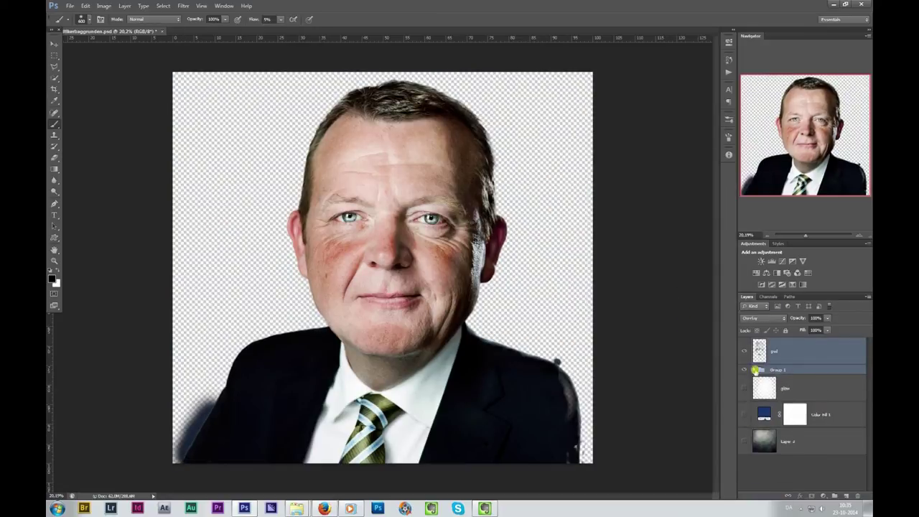
scroll(751, 433, "down", 5)
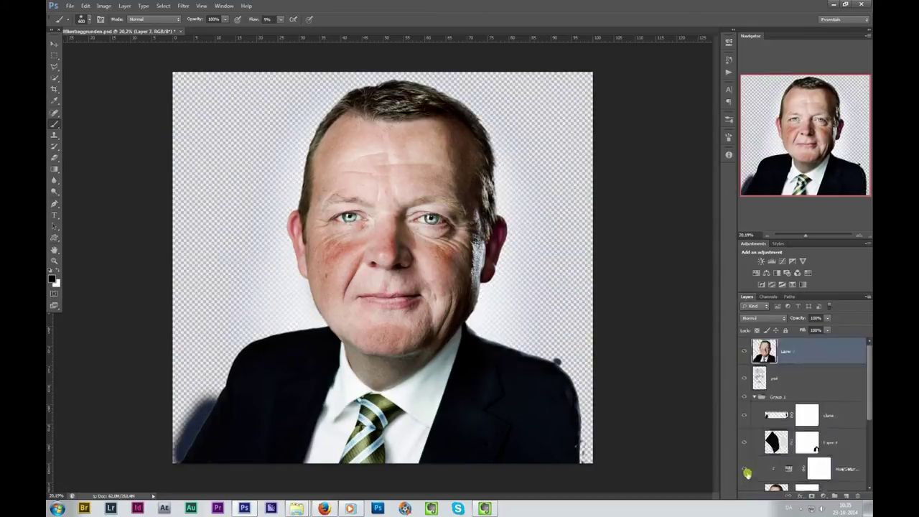
left_click(757, 395)
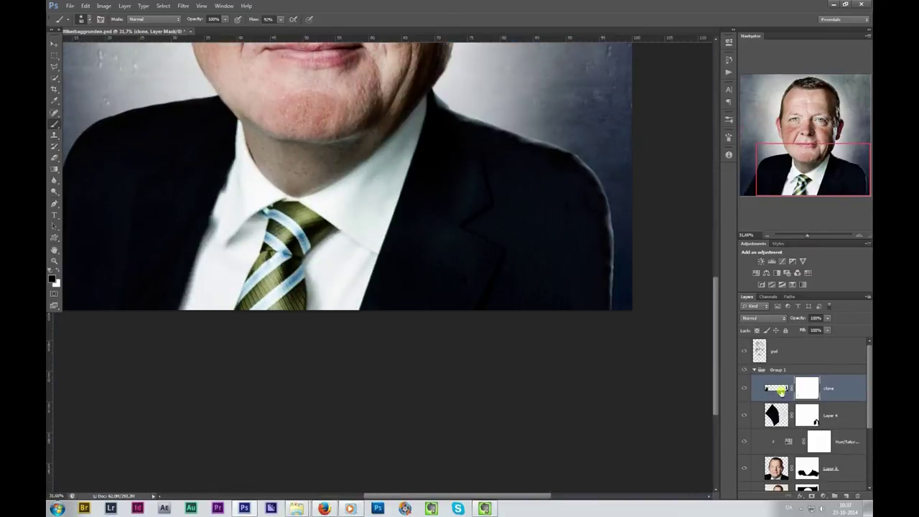
Target the clone layer's pixels, set brush flow to 9%, and add Layer 7 above it.
left_click(777, 389)
type("9")
key("ctrl+shift+alt+n")
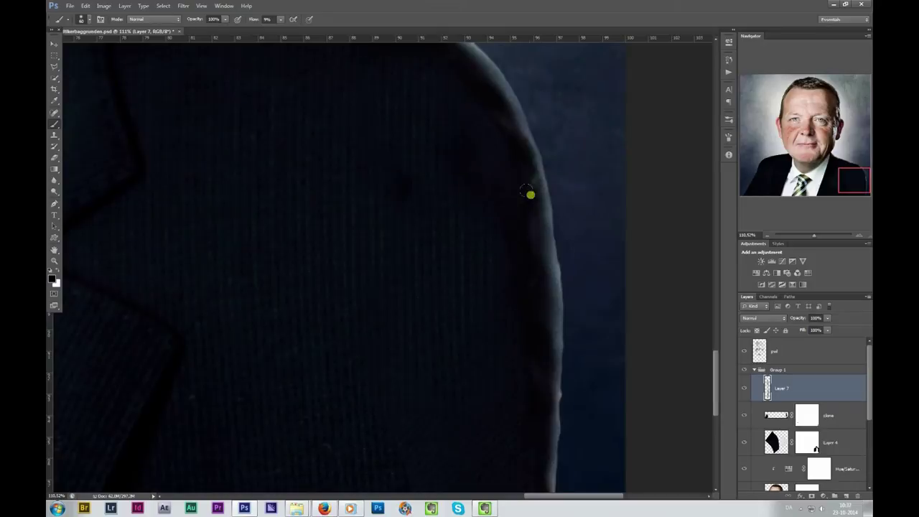
scroll(503, 252, "down", 3)
left_click_drag(814, 235, 805, 235)
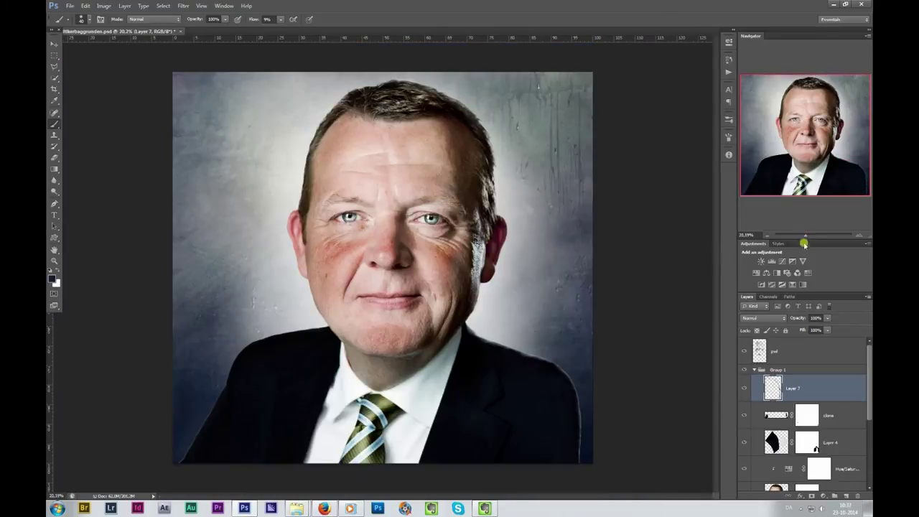
scroll(478, 301, "up", 5)
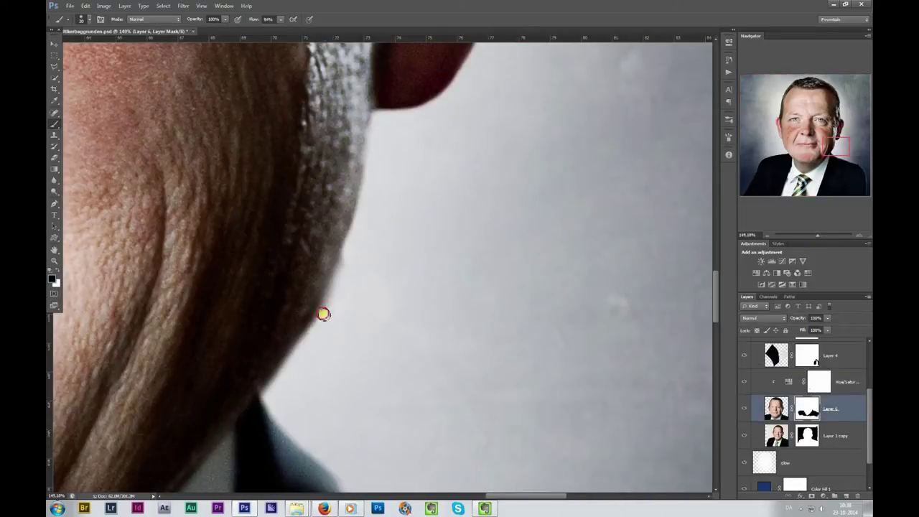
Duplicate Layer 6 and add a new layer clipped above the copy.
scroll(289, 371, "down", 3)
key("ctrl+0")
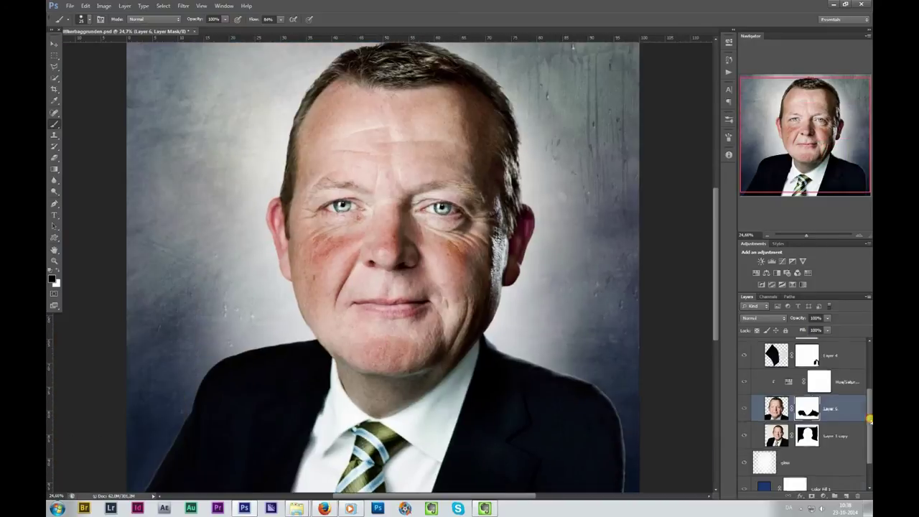
key("ctrl+2")
key("ctrl+j")
key("ctrl+shift+n")
key("Return")
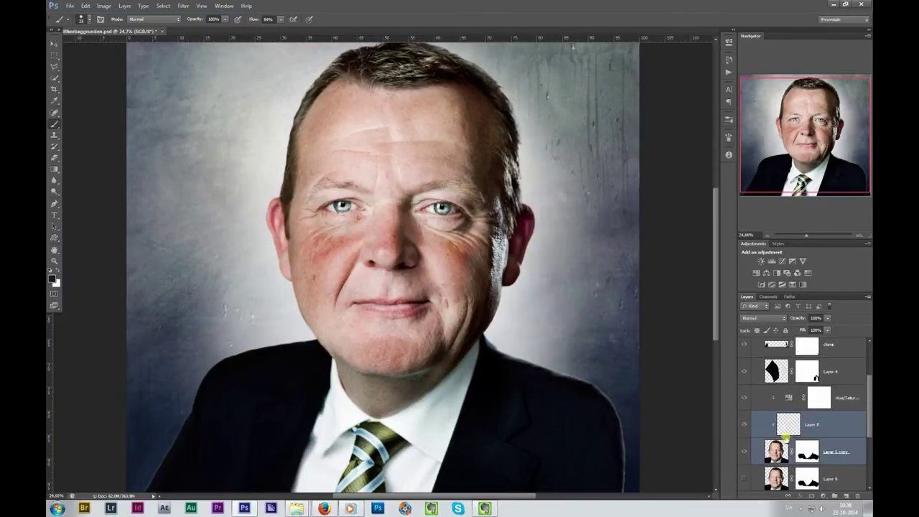
Stamp the visible face into a masked Layer 8 and open Liquify with the backdrop shown.
key("ctrl+alt+shift+e")
key("ctrl+shift+x")
left_click(811, 496)
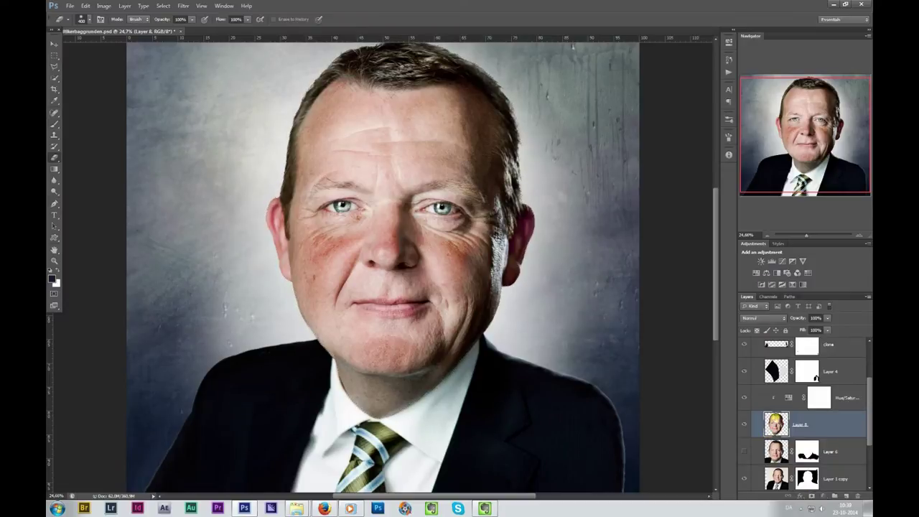
left_click(655, 255)
Forward Warp the hair outline atop the head with backdrop hidden, then choose dark red for painting.
left_click(58, 61)
left_click(349, 207)
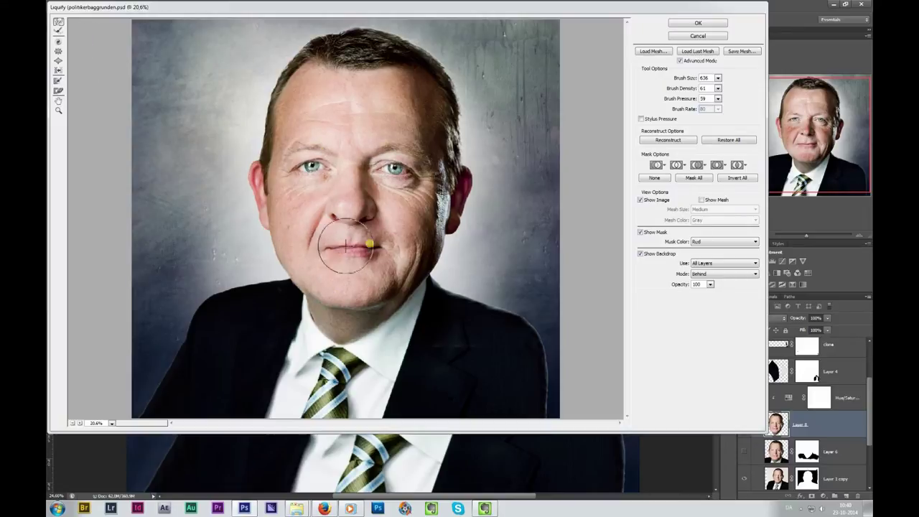
left_click(695, 274)
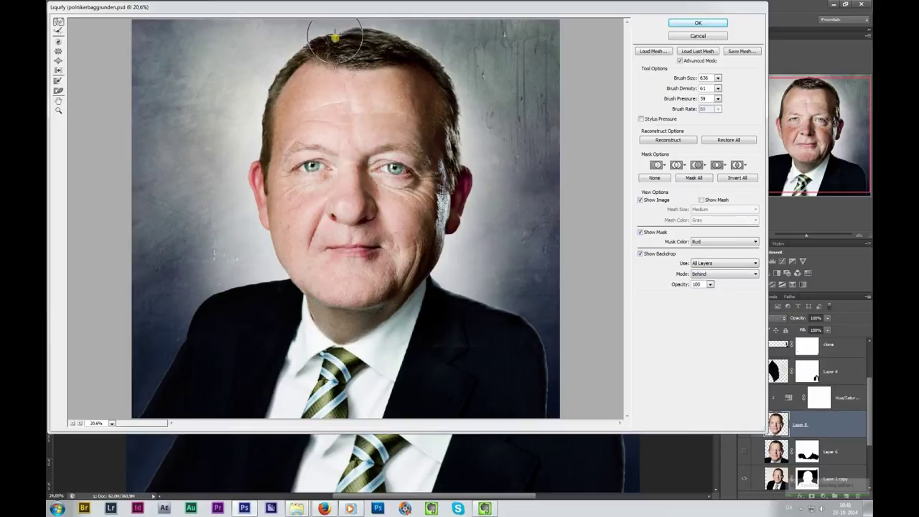
key("ctrl+h")
left_click_drag(427, 117, 346, 65)
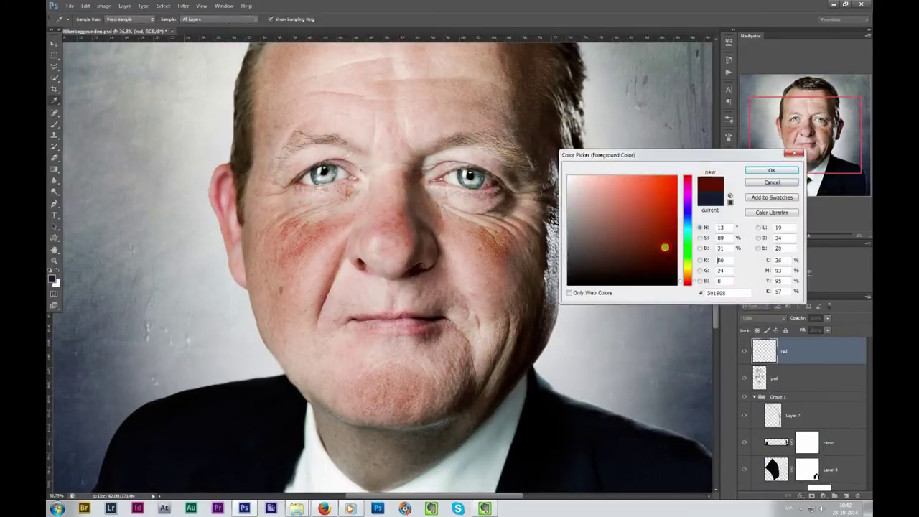
key("Return")
Paint reddish blotches on the cheeks and nose on the red layer in Color blend mode.
key("b")
key("shift+alt+c")
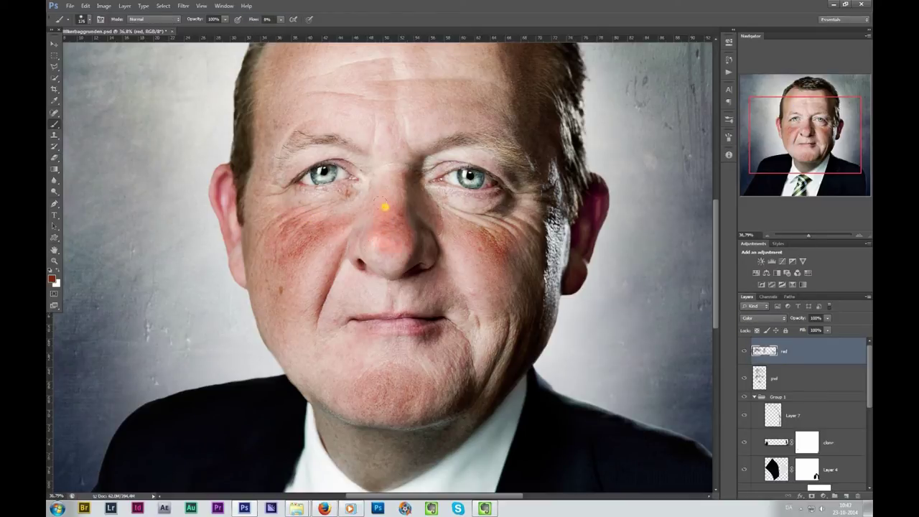
left_click(752, 318)
scroll(752, 318, "down", 2)
scroll(752, 318, "down", 2)
scroll(753, 318, "down", 2)
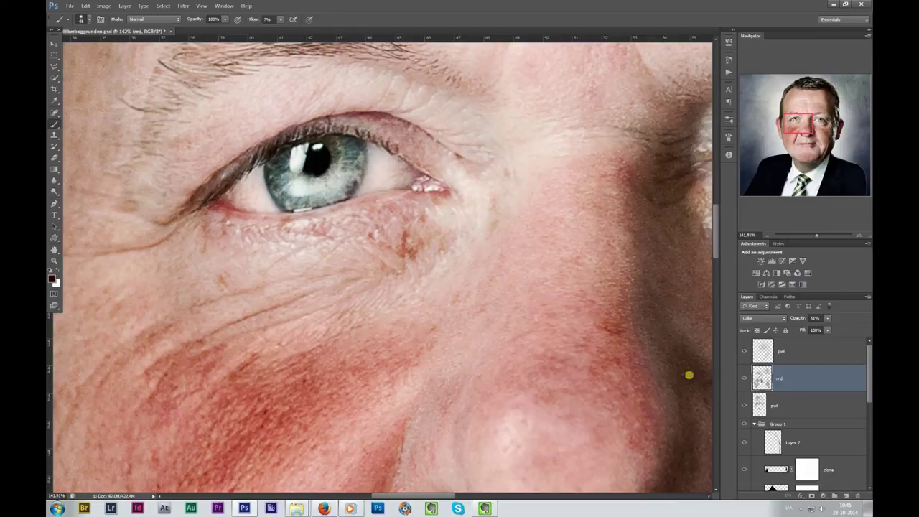
Set the top pwl layer to Overlay at 100% and fit the portrait on screen.
key("alt+bracketright")
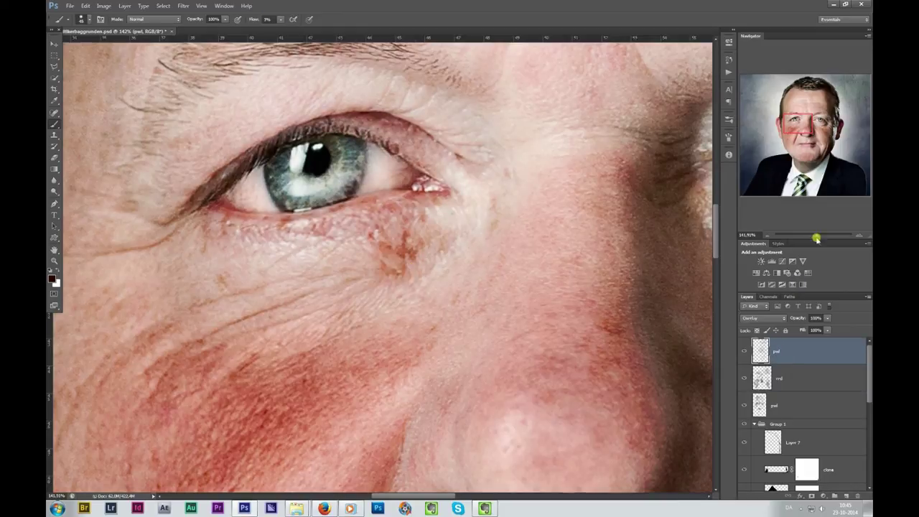
key("ctrl+0")
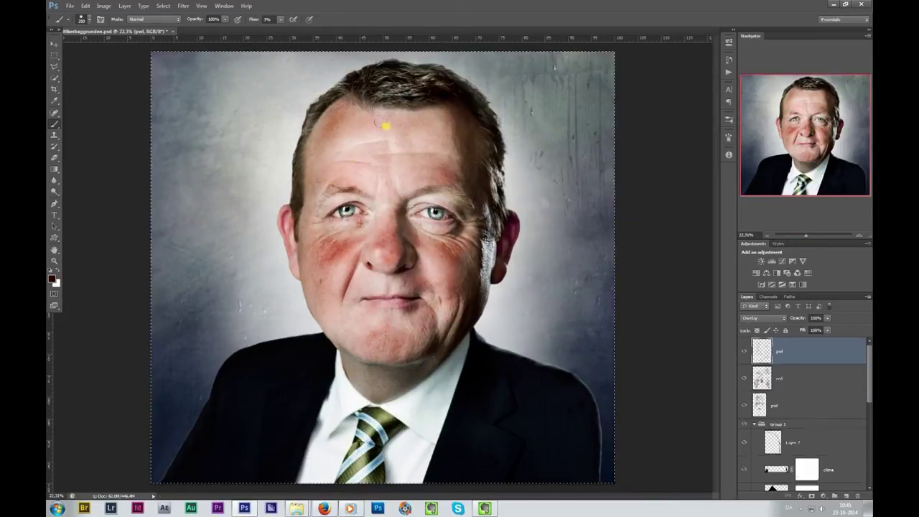
scroll(395, 287, "up", 5)
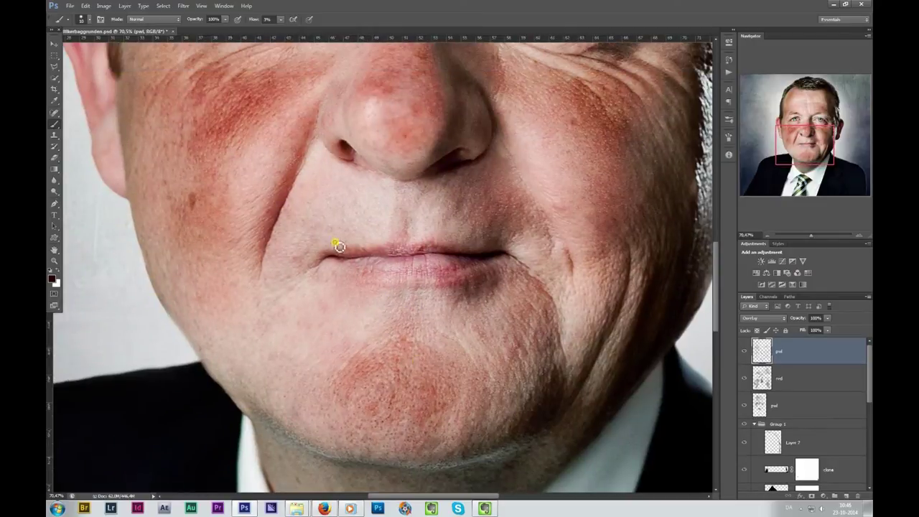
key("ctrl+0")
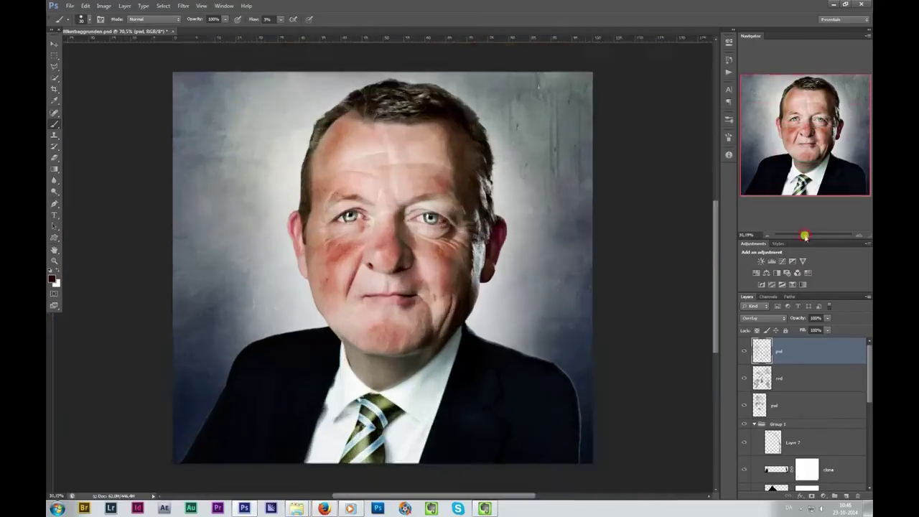
left_click(323, 508)
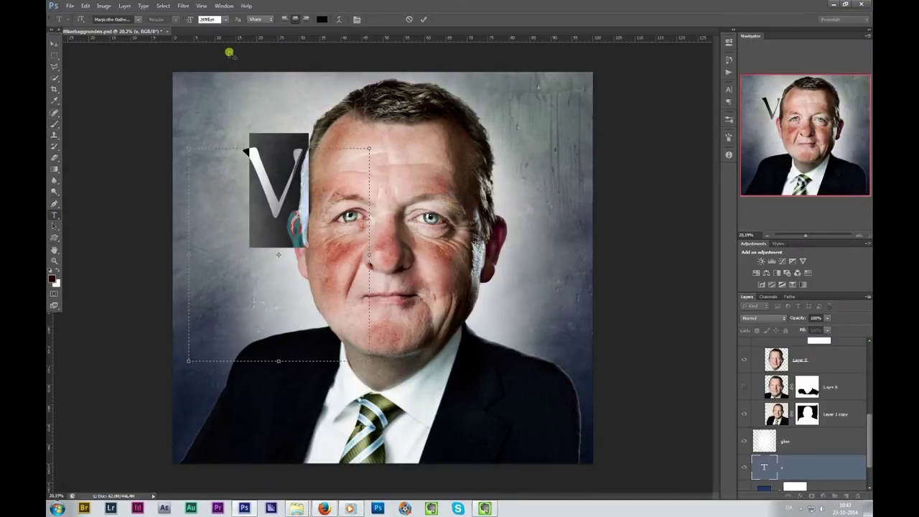
Give the V a sans-serif font and mask out the top of its left stroke.
key("Down")
key("Down")
key("Down")
key("Down")
key("Down")
key("Down")
key("Down")
key("Down")
key("Down")
key("Down")
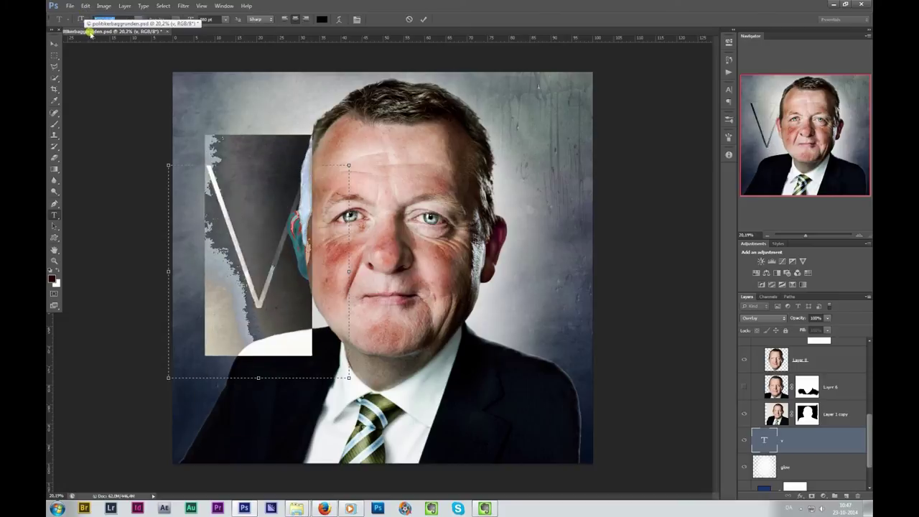
key("Down")
key("Down")
left_click(729, 89)
key("v")
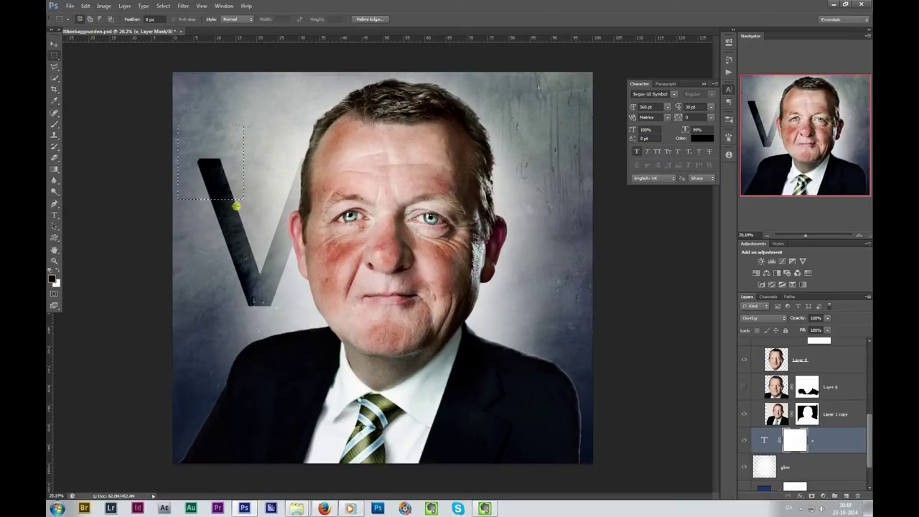
key("alt+BackSpace")
key("ctrl+d")
key("v")
Duplicate the V to the right of the face, blended in Soft Light at 64% opacity.
left_click_drag(205, 236, 590, 148)
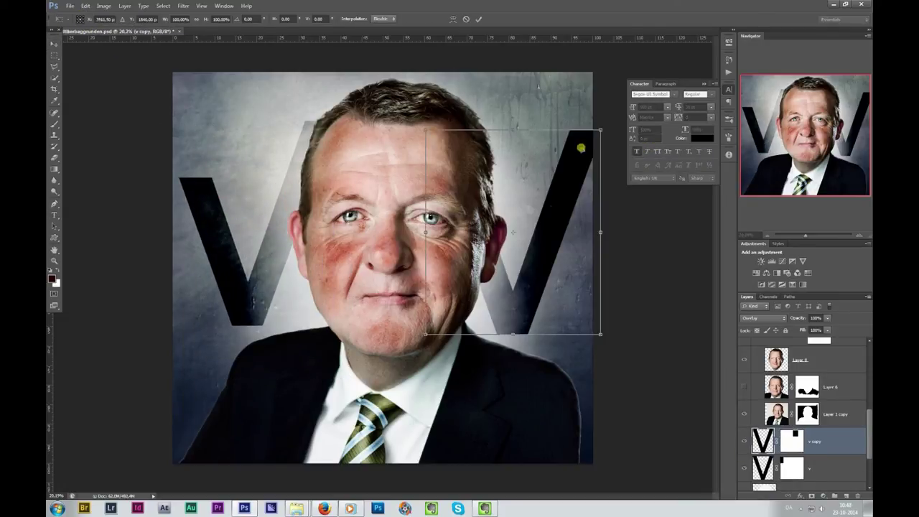
left_click_drag(797, 319, 786, 321)
type("64")
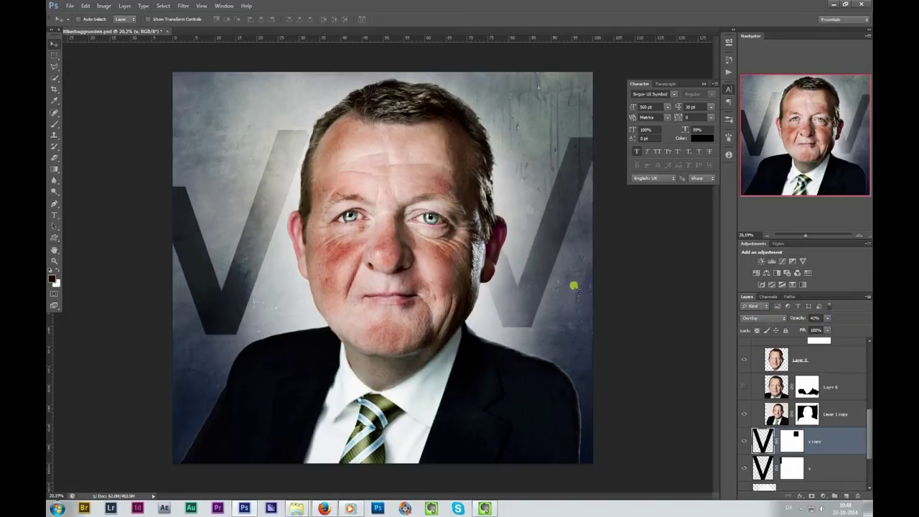
key("shift+plus")
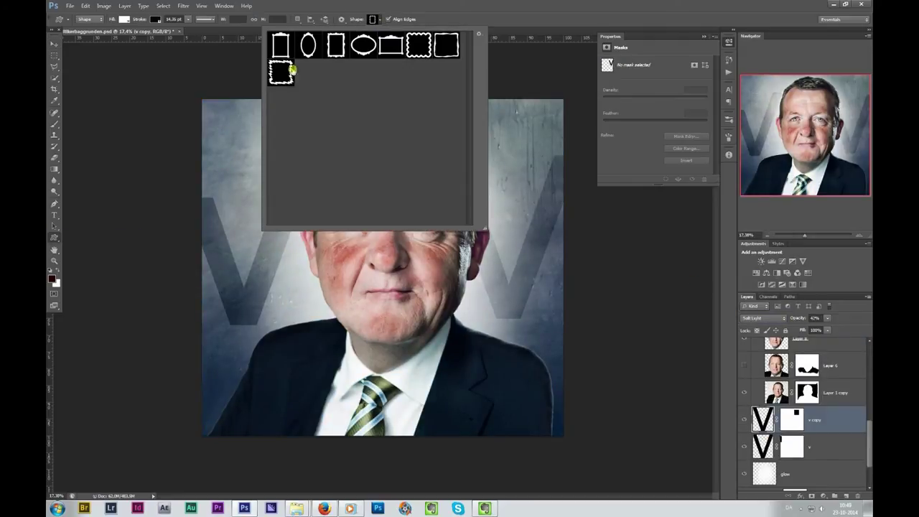
Draw and delete a custom frame shape, then drop the wine label image onto the portrait.
left_click_drag(280, 336, 345, 357)
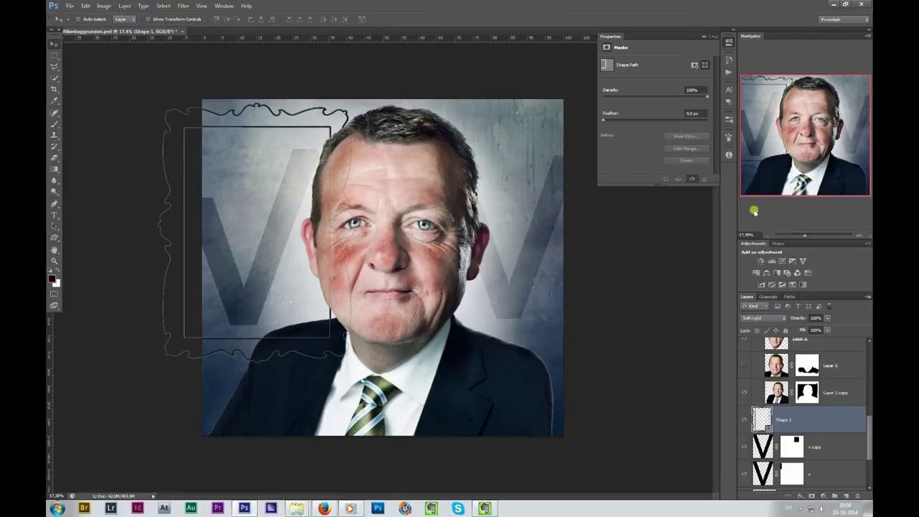
key("Delete")
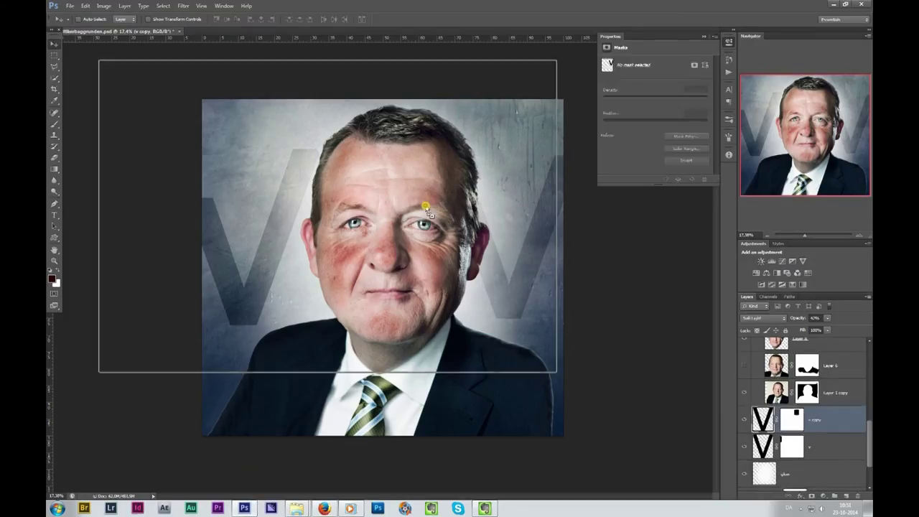
left_click_drag(427, 210, 424, 208)
scroll(423, 208, "up", 5)
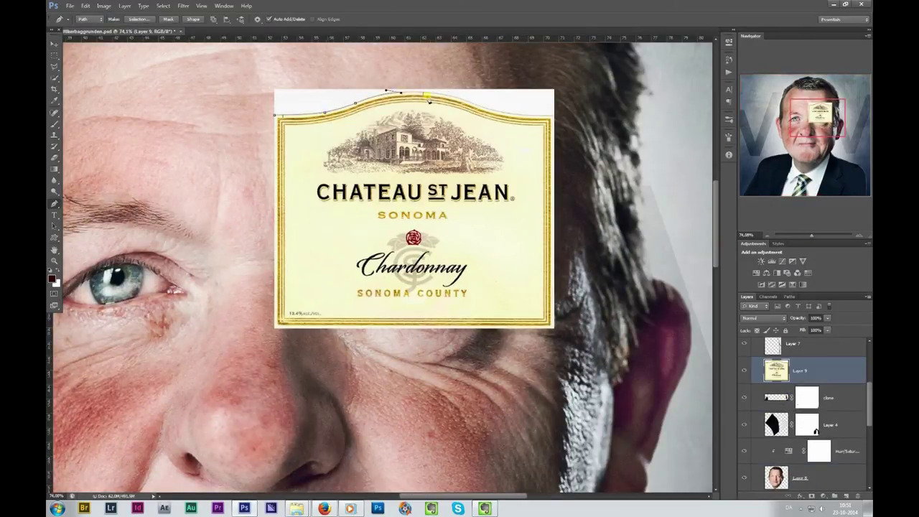
Turn the label's outline path into a selection and delete everything outside the label.
right_click(275, 153)
left_click(297, 205)
key("Return")
key("ctrl+shift+i")
key("Delete")
key("ctrl+minus")
Shrink and tilt the label onto the forehead, then duplicate its layer.
key("ctrl+t")
scroll(457, 275, "down", 3)
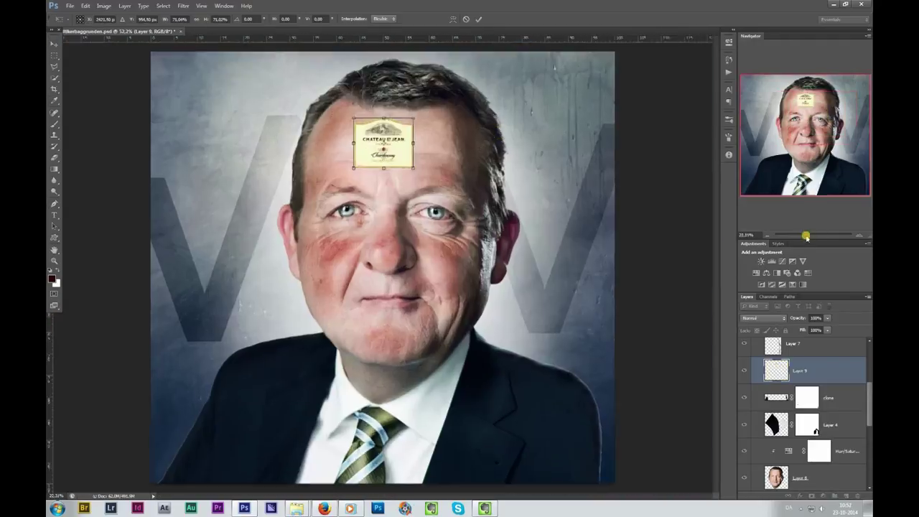
left_click_drag(417, 129, 402, 151)
key("ctrl+j")
key("ctrl+t")
Warp the label so it bends to follow the curve of the forehead.
scroll(410, 216, "up", 3)
right_click(456, 242)
left_click(471, 294)
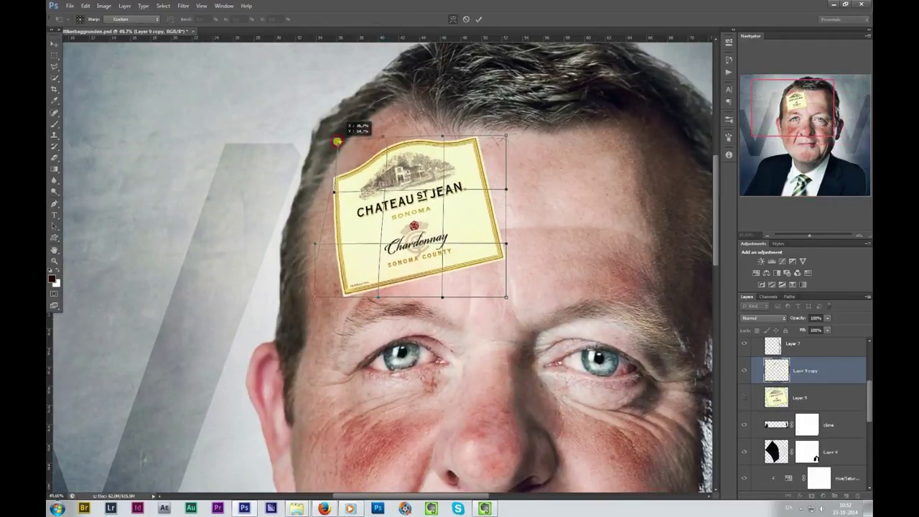
left_click_drag(316, 137, 355, 144)
key("Return")
Run the Liquify filter on the label and return to the portrait.
left_click(183, 6)
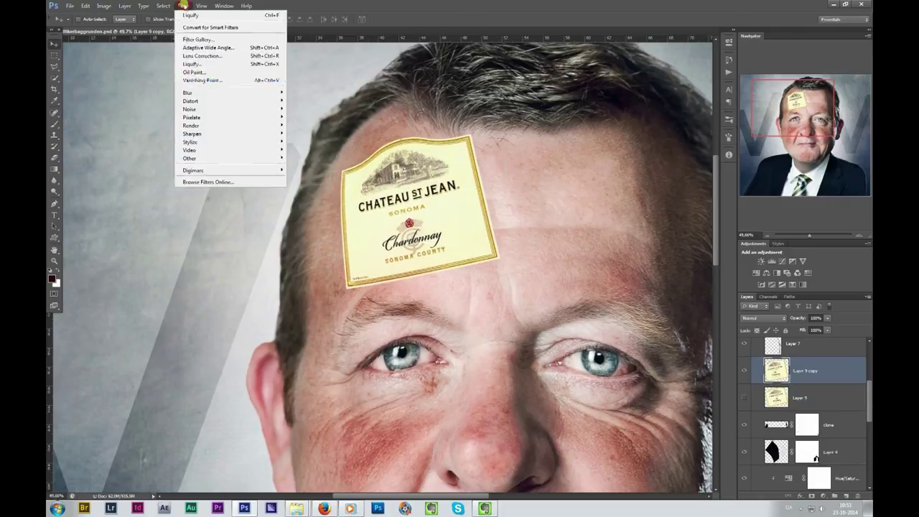
left_click(202, 58)
key("Return")
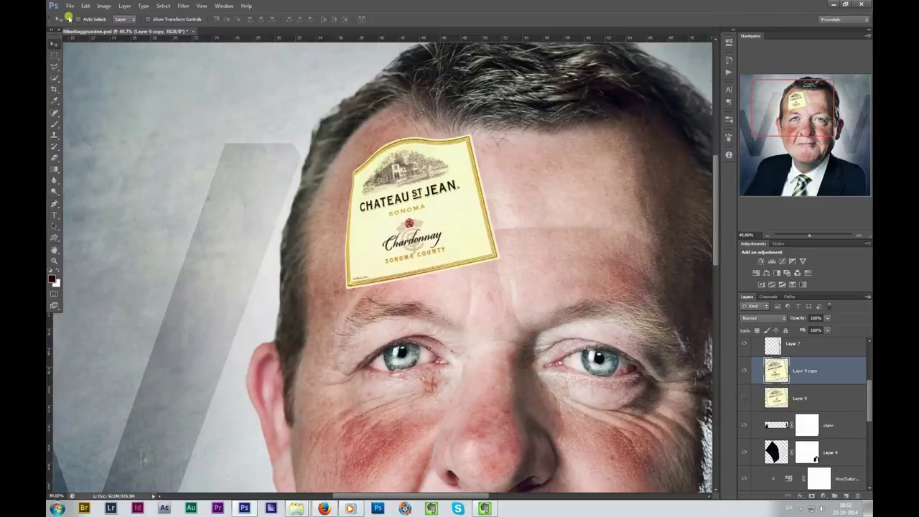
scroll(589, 205, "down", 3)
scroll(344, 247, "up", 5)
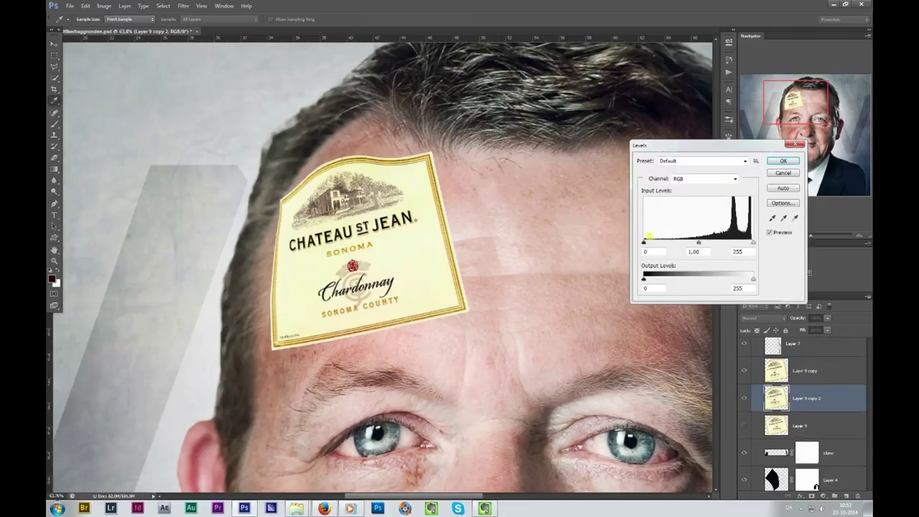
Apply Gaussian Blur to the darkened label copy to soften the shadow.
key("Return")
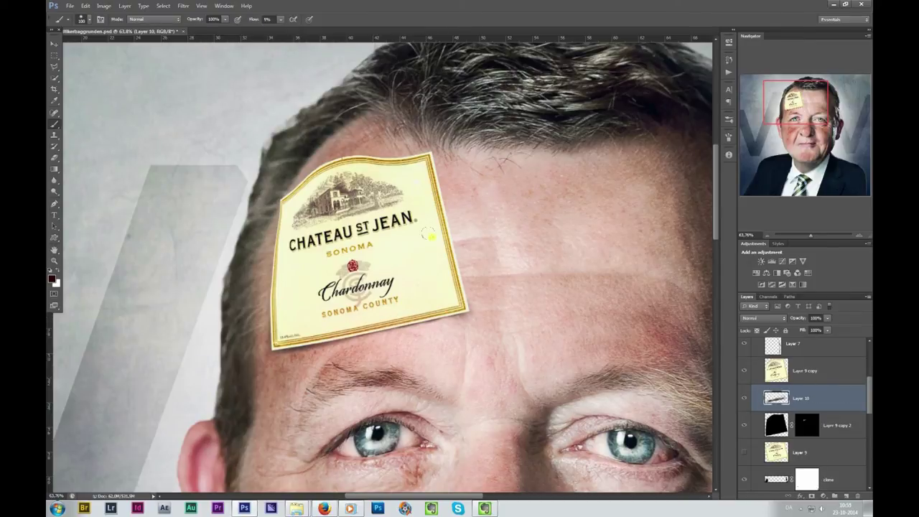
Clip the vintage book texture to the label layer and blend it as Darker Color.
mouse_move(808, 230)
left_mouse_down()
mouse_move(771, 230)
mouse_move(812, 230)
left_mouse_up()
left_click(804, 370)
left_click(183, 6)
left_click(180, 80)
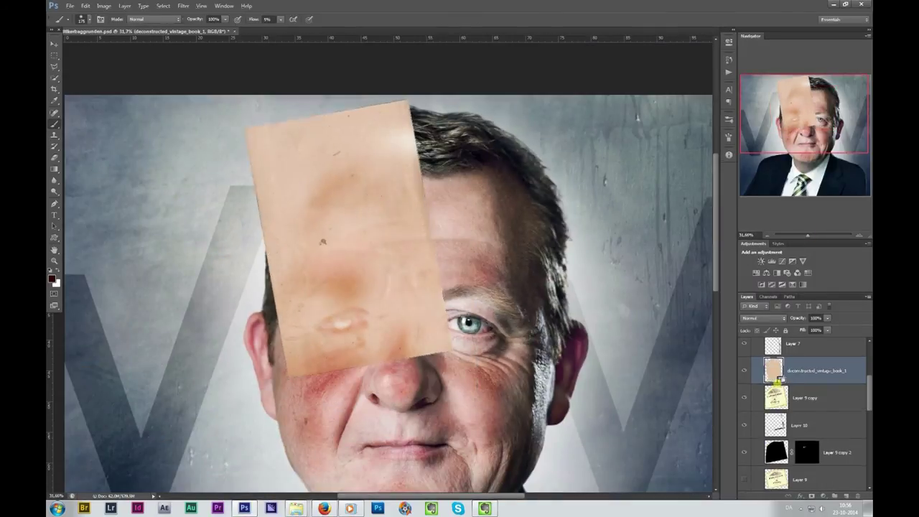
left_click(779, 383, "alt")
left_click(763, 317)
left_click(761, 170)
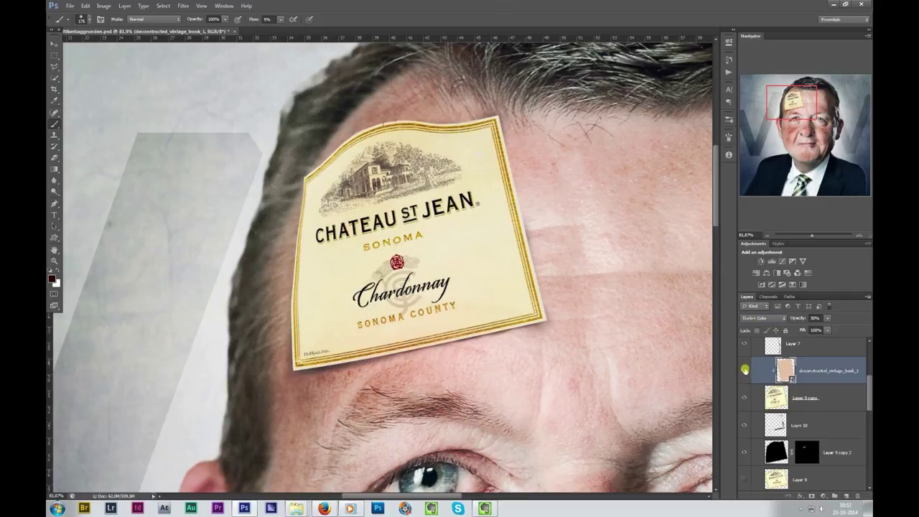